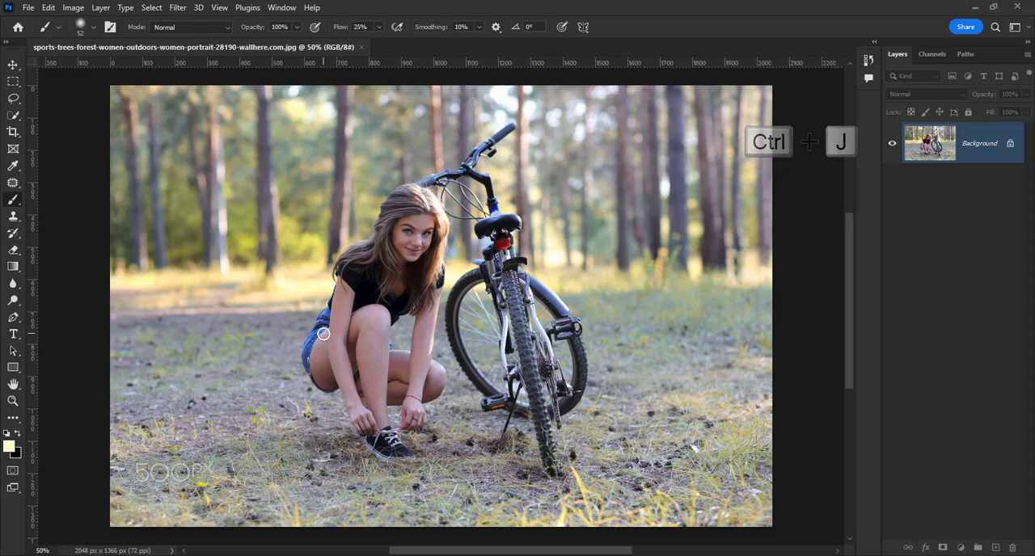
Duplicate the Background layer and convert the copy for smart filters
key("ctrl+j")
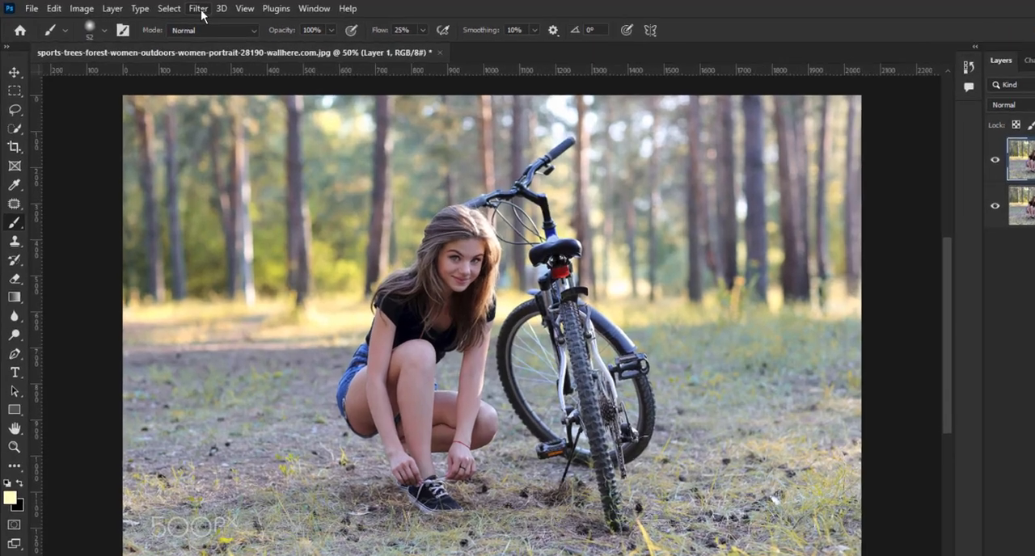
left_click(180, 11)
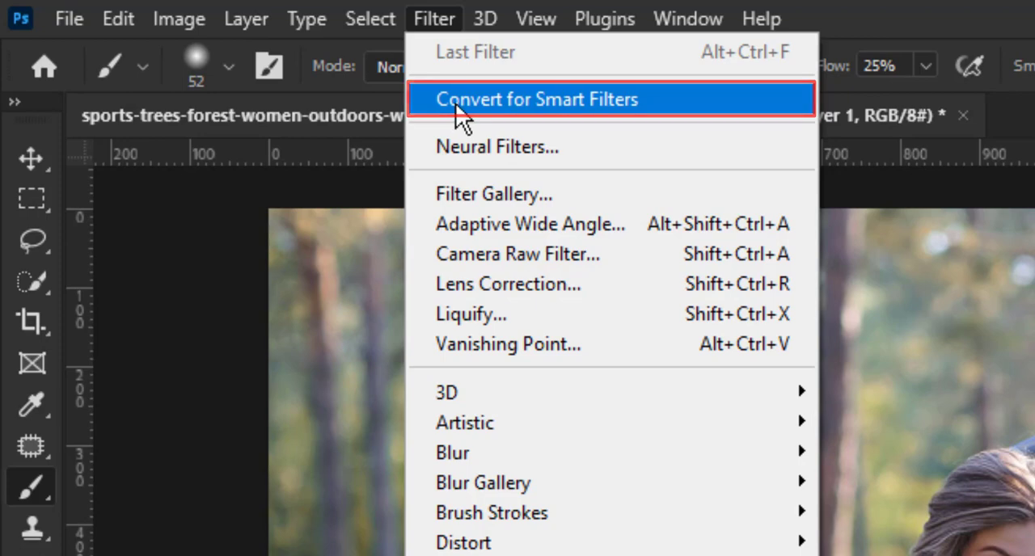
left_click(454, 108)
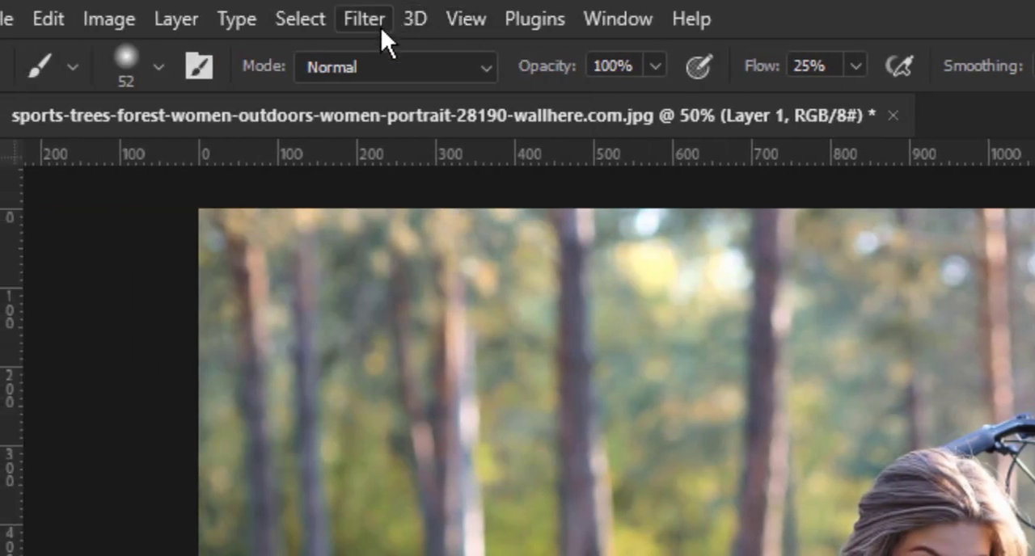
Turn on the Depth Blur neural filter for the layer copy and compare it with the original image
left_click(376, 21)
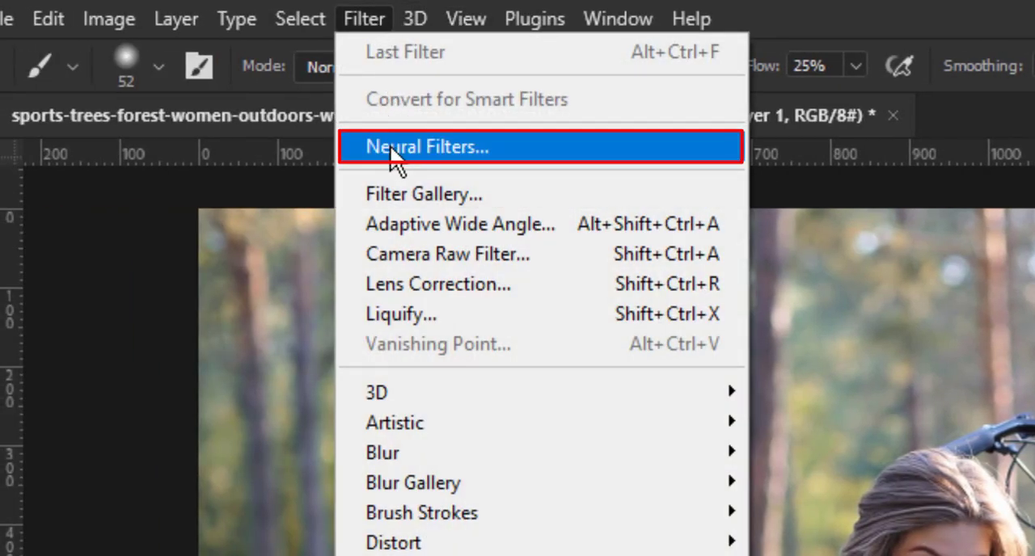
left_click(394, 151)
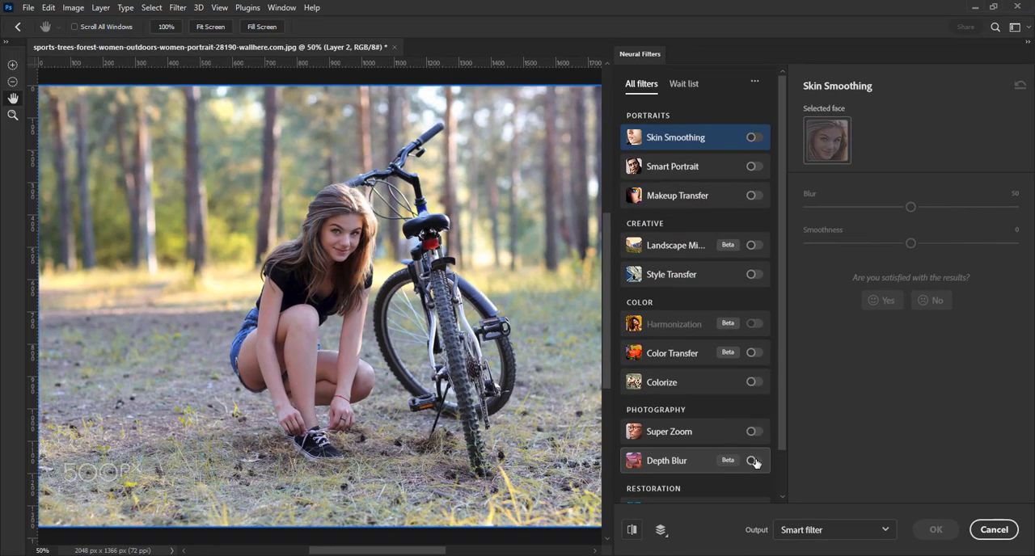
left_click(743, 458)
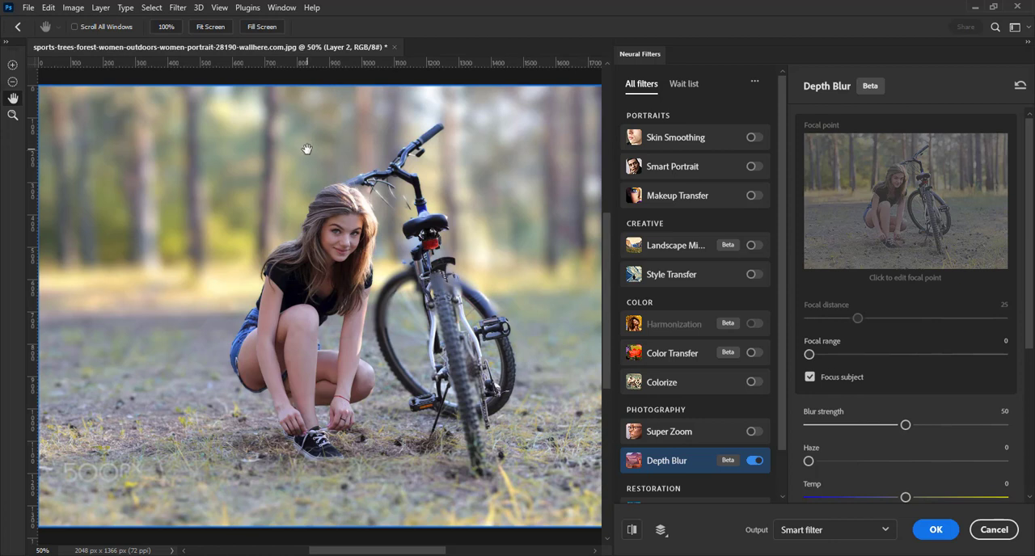
left_click(633, 531)
Turn off Focus subject to try a focal distance of 48, and turn Focus subject back on
left_click(810, 378)
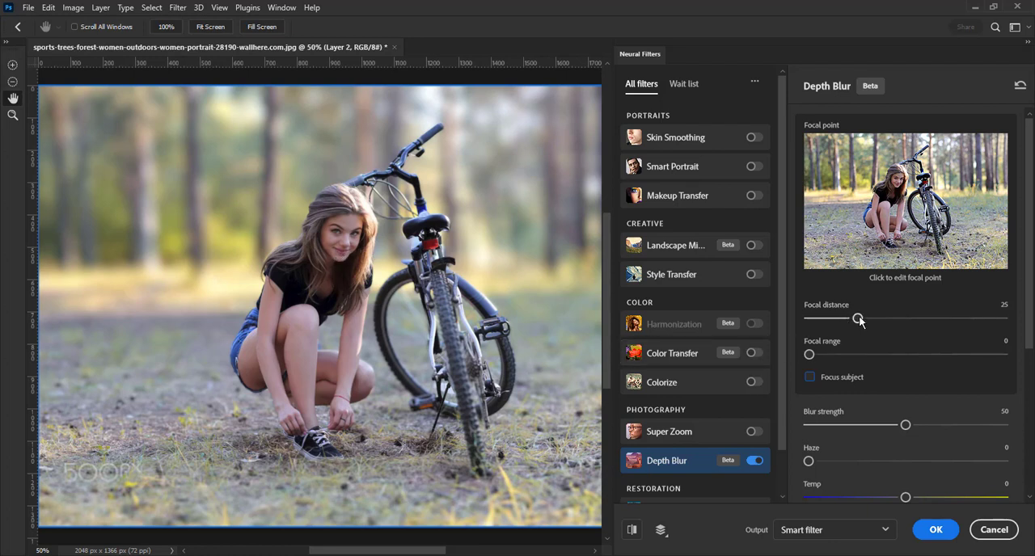
left_click_drag(863, 322, 906, 325)
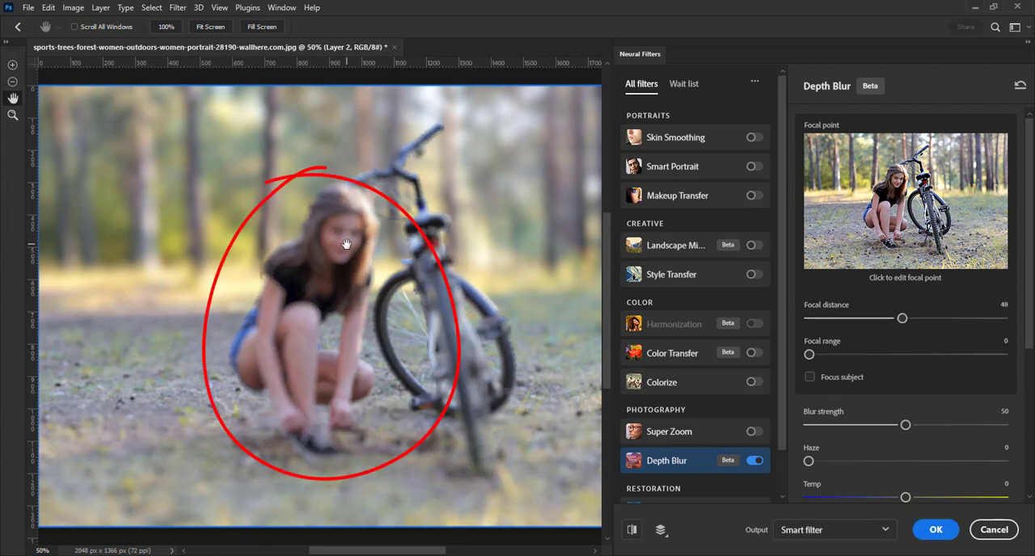
left_click(809, 378)
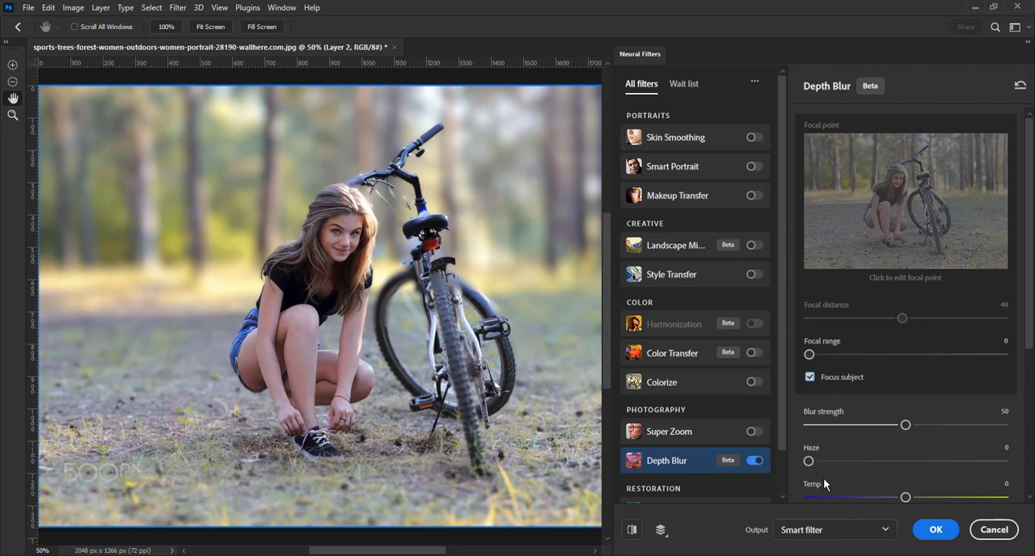
Choose Smart filter as the output for the Depth Blur filter
left_click(834, 534)
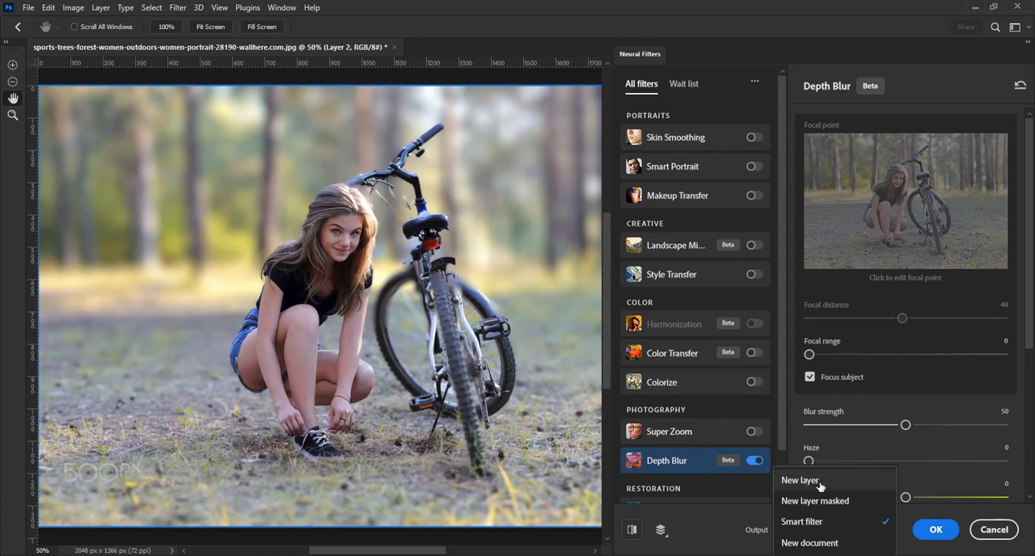
left_click(811, 523)
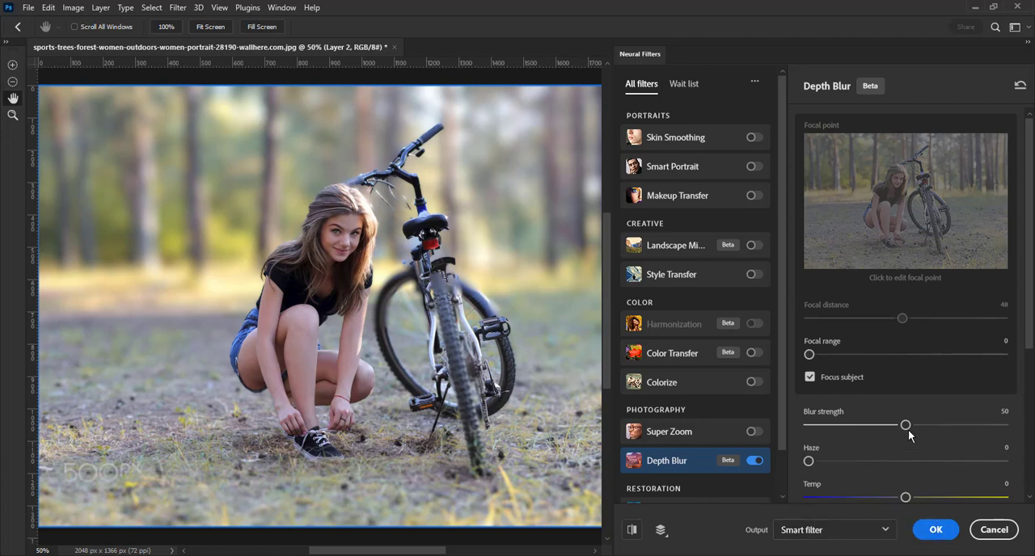
Try a Depth Blur haze of 43, return it to 0, and apply the neural filter
scroll(841, 381, "down", 3)
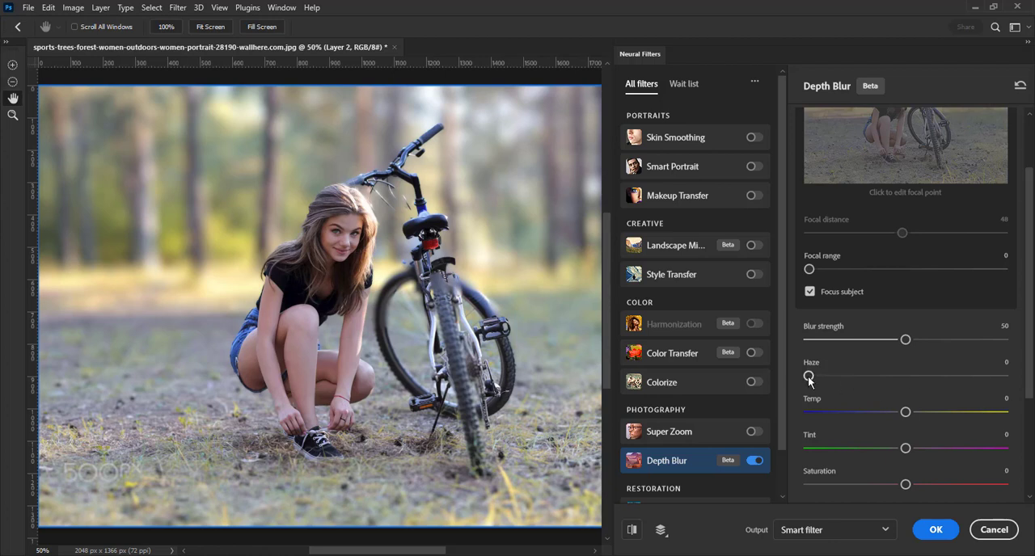
left_click_drag(815, 377, 890, 381)
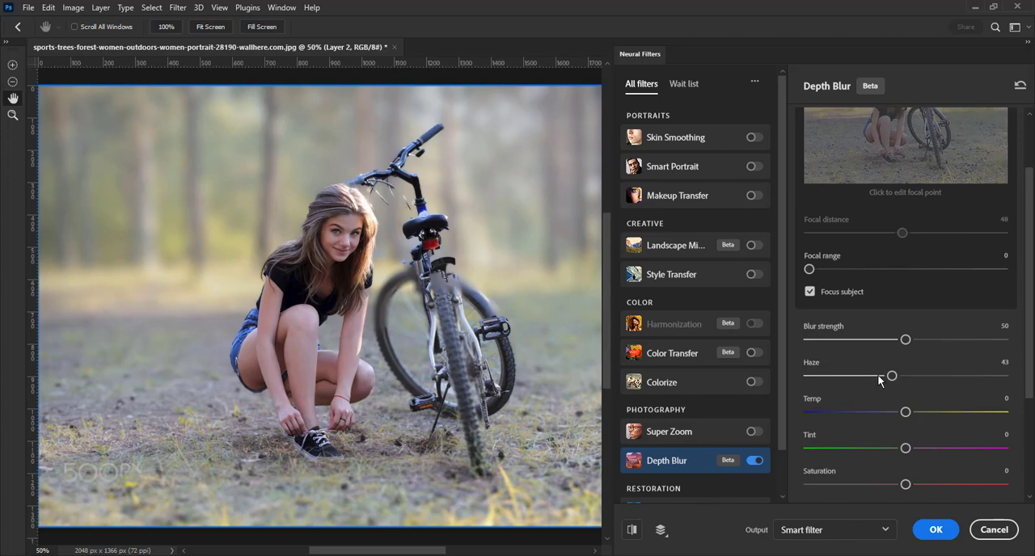
left_click_drag(893, 378, 812, 379)
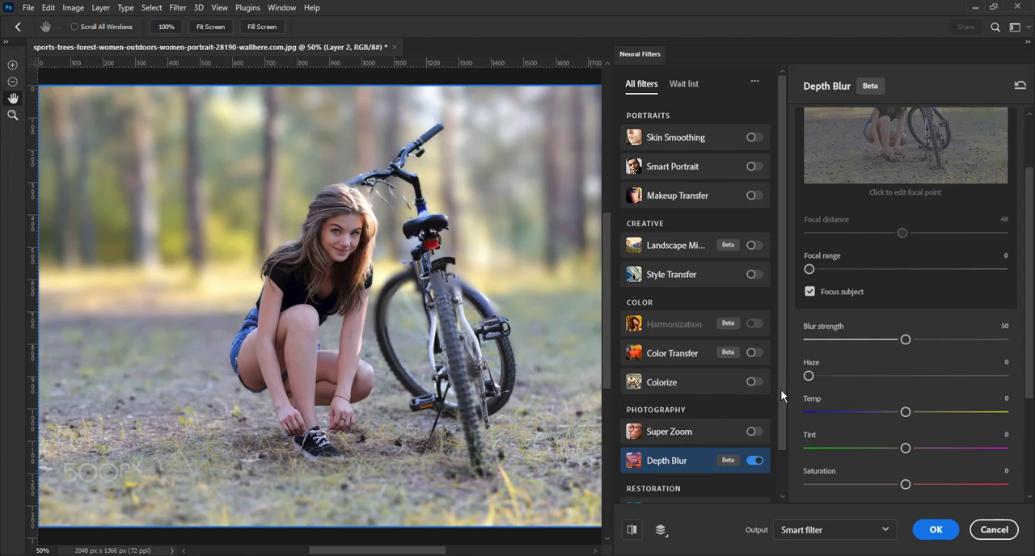
left_click_drag(813, 379, 827, 380)
mouse_move(666, 467)
left_click(931, 529)
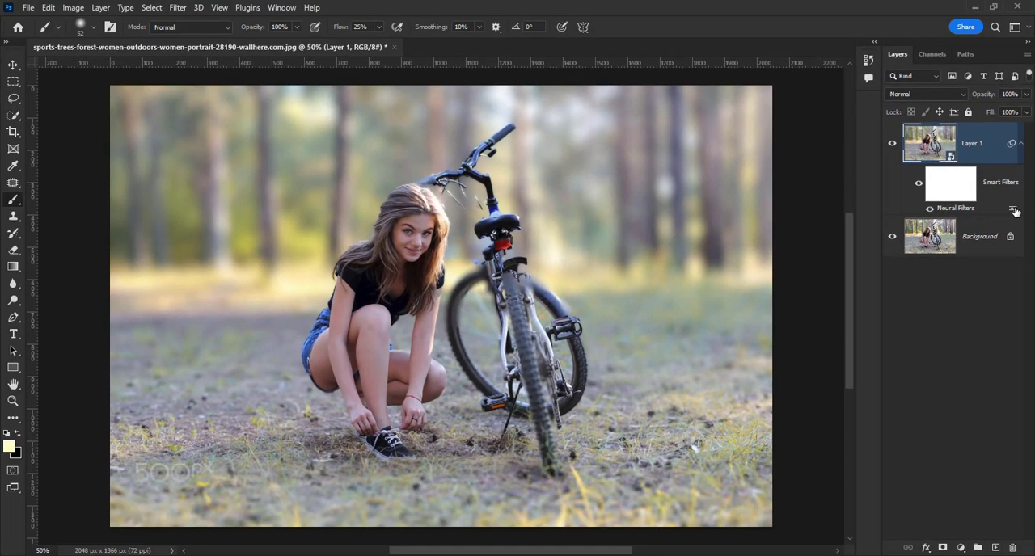
Try the Multiply and Overlay blend modes on the Neural Filters smart filter, and set the mode back to Normal
double_click(1013, 209)
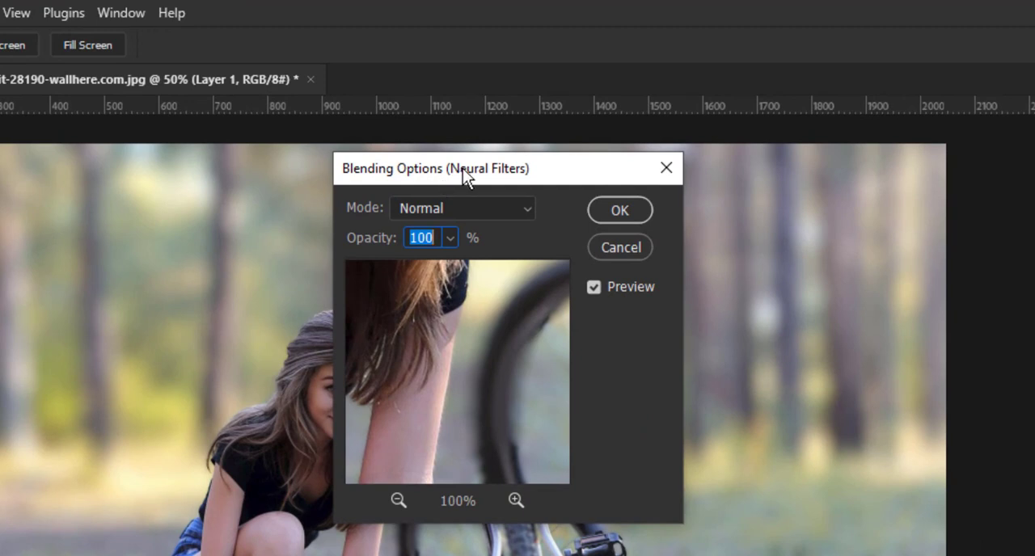
left_click(484, 210)
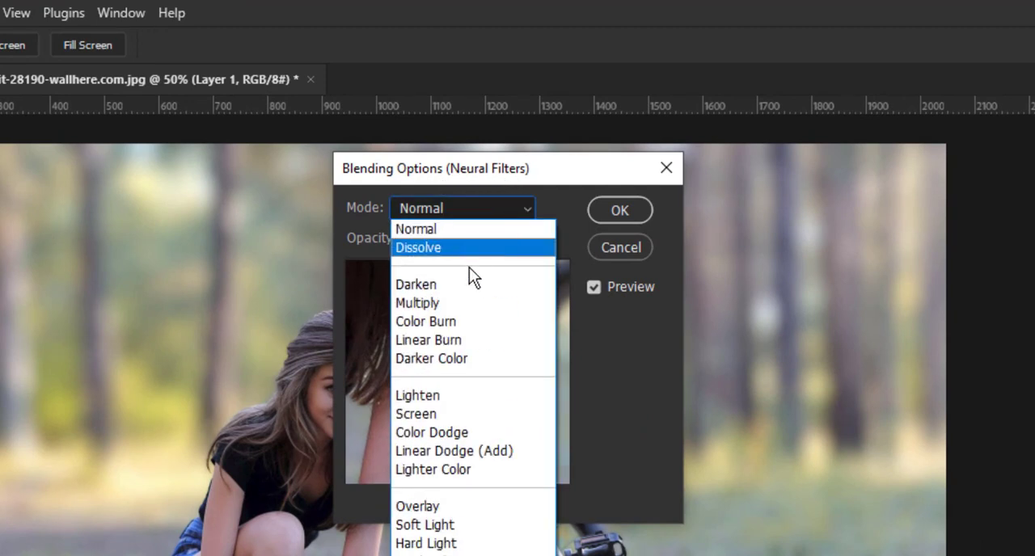
left_click(449, 303)
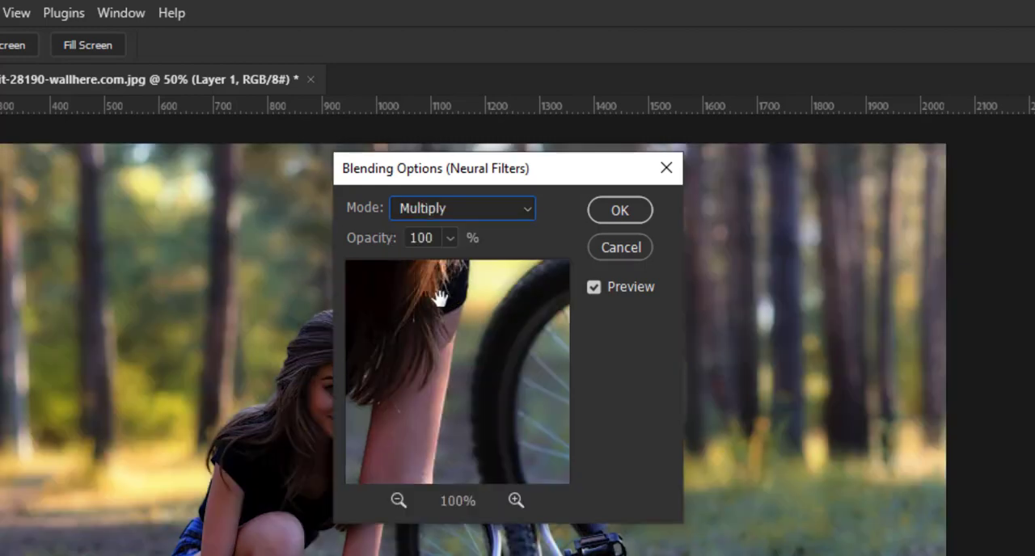
left_click_drag(475, 167, 739, 160)
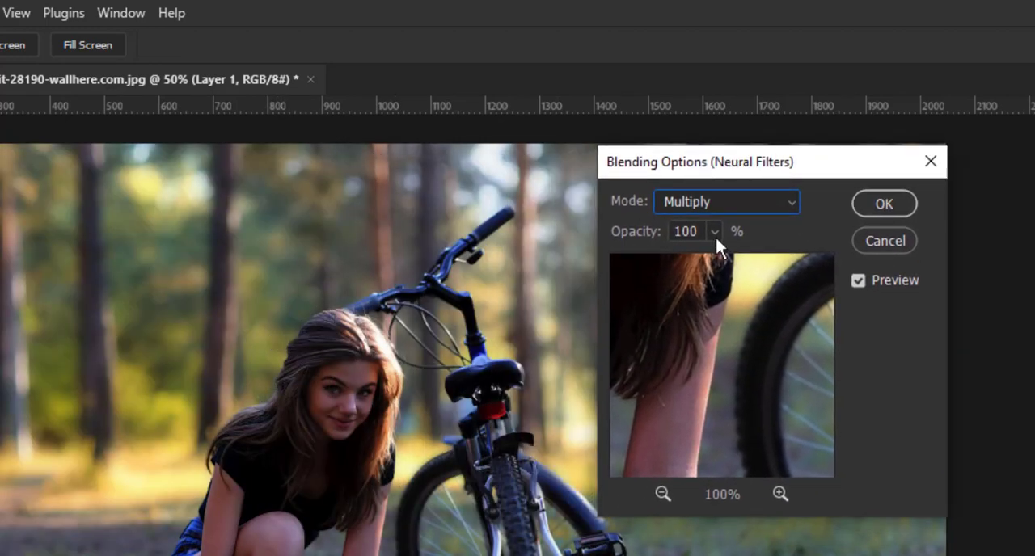
left_click(730, 202)
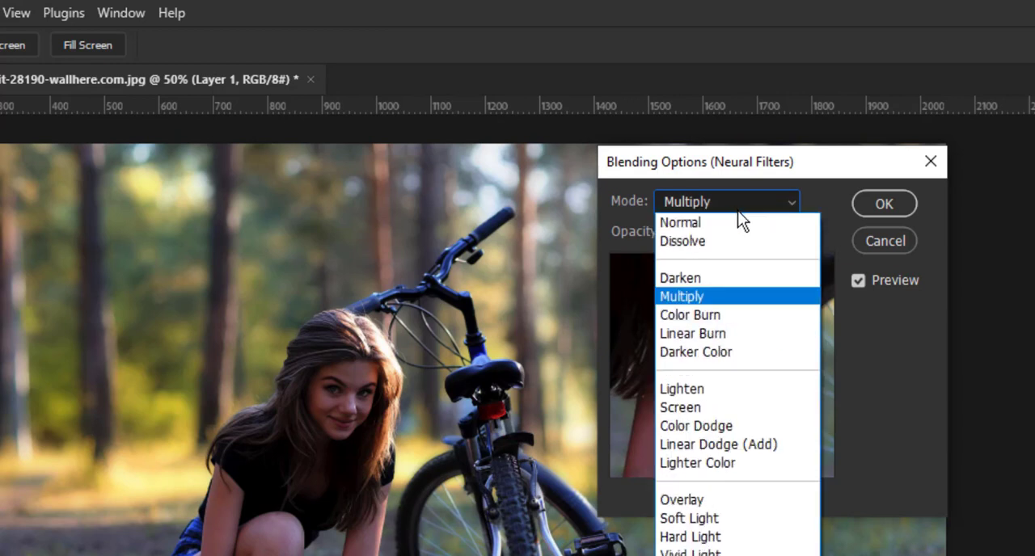
left_click(701, 498)
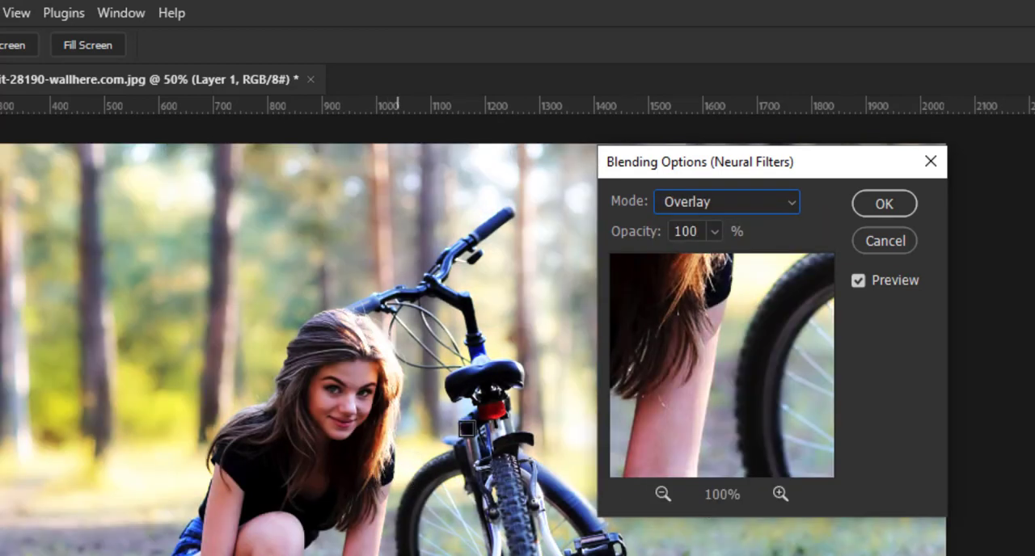
left_click(736, 200)
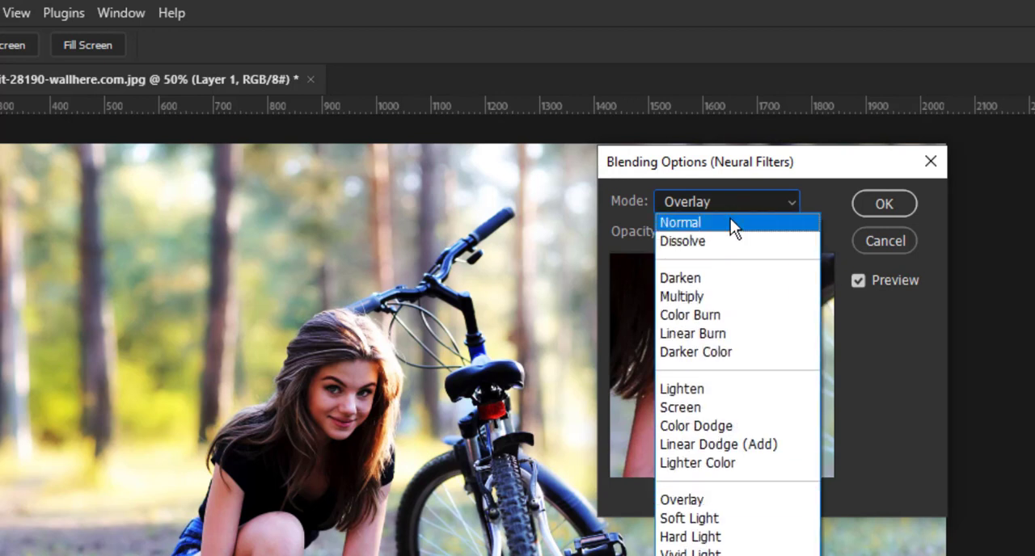
left_click(731, 220)
Try lowering the smart filter's opacity to 8%, return it to 100%, and confirm the blending options without rasterizing the layer
left_click(714, 231)
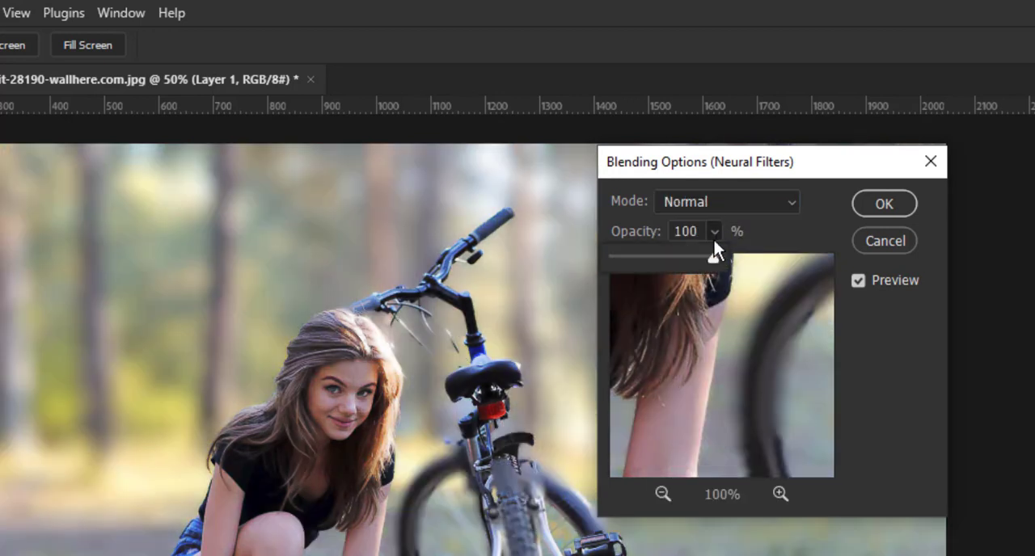
left_click_drag(714, 262, 674, 268)
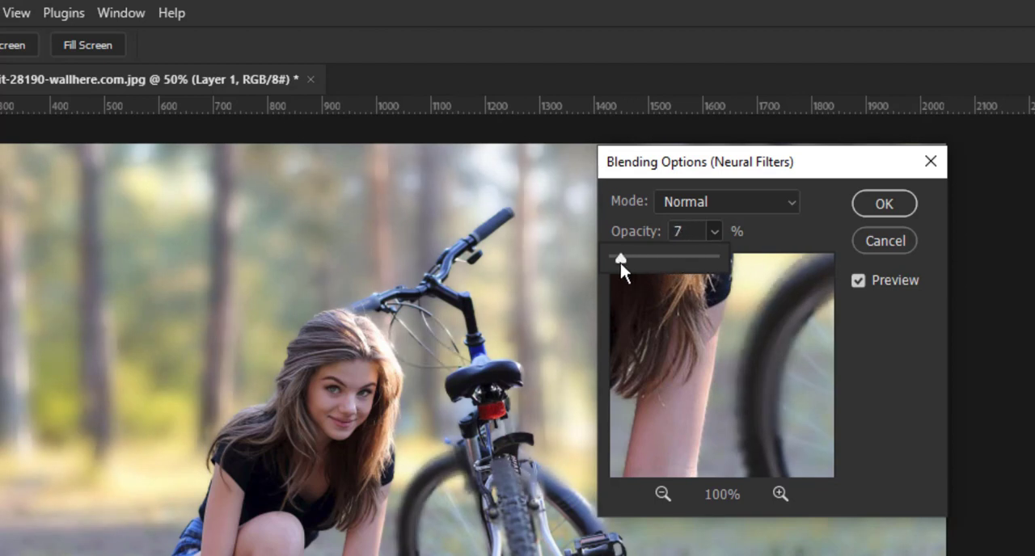
mouse_move(621, 263)
left_mouse_down()
mouse_move(610, 262)
mouse_move(626, 258)
left_mouse_up()
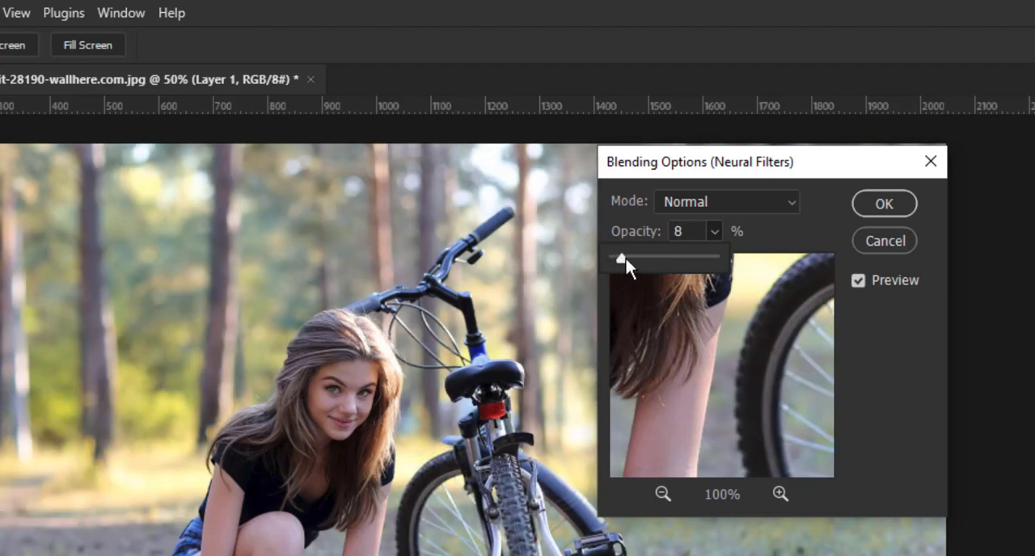
left_click_drag(711, 254, 732, 256)
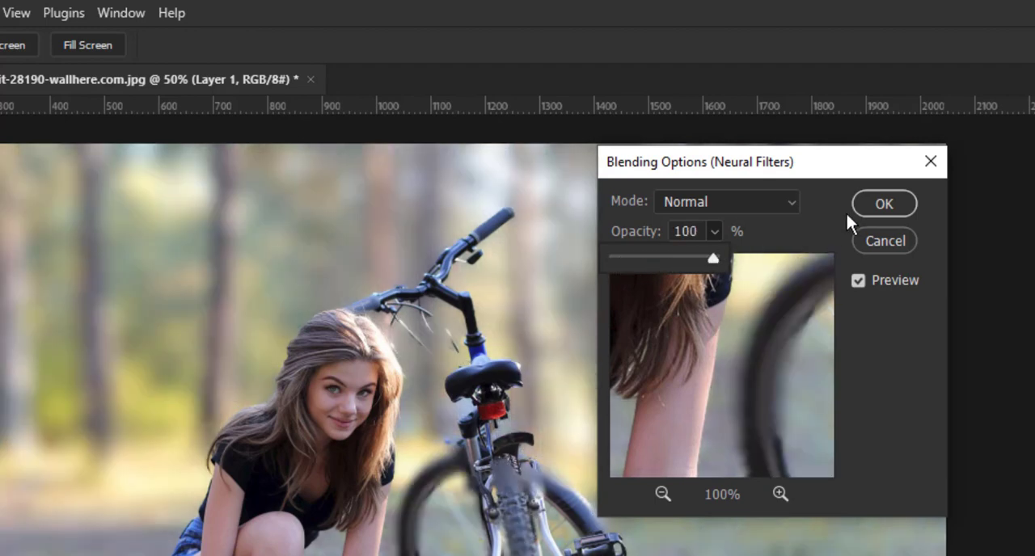
left_click(878, 205)
left_click(872, 193)
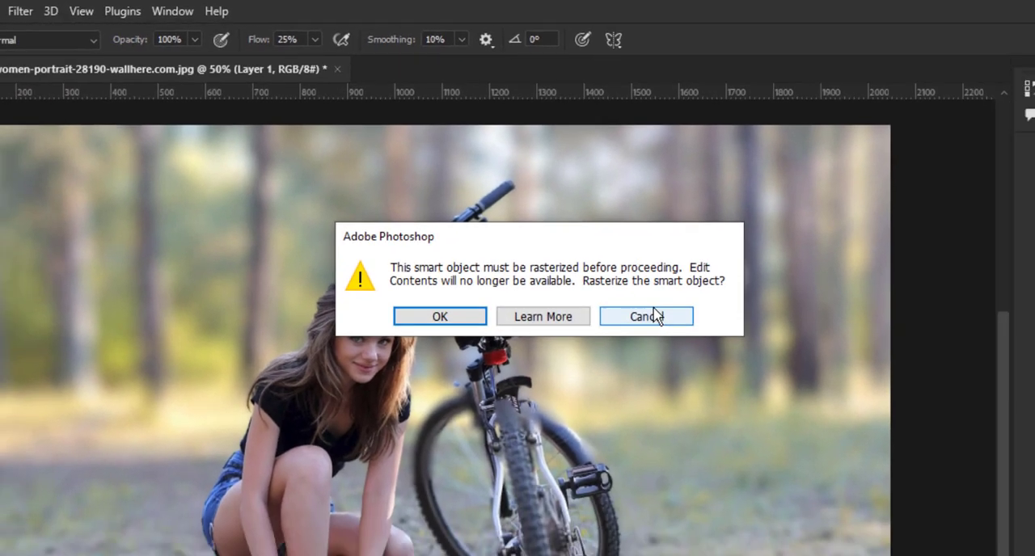
left_click(675, 364)
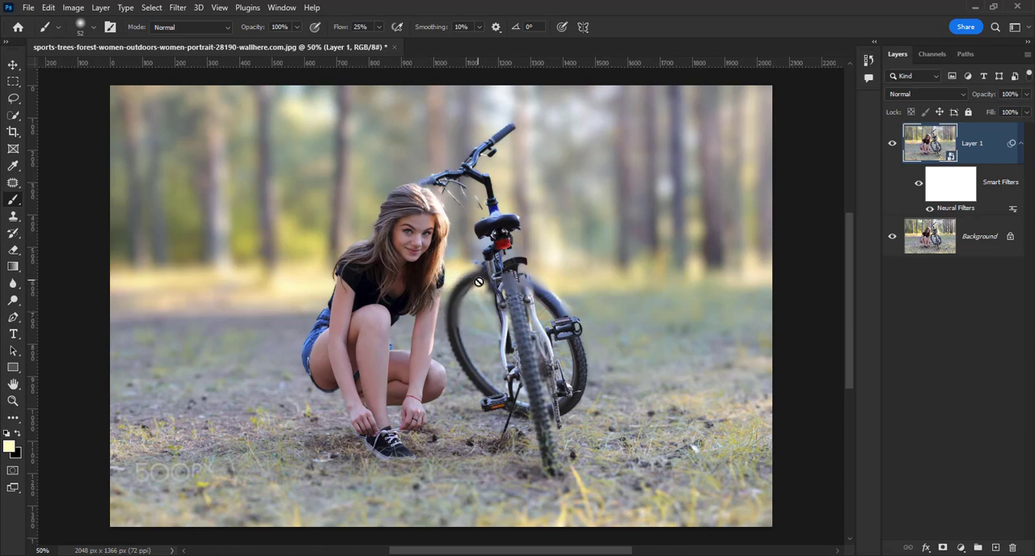
Hide Layer 1 and collapse its list of smart filters
left_click(893, 143)
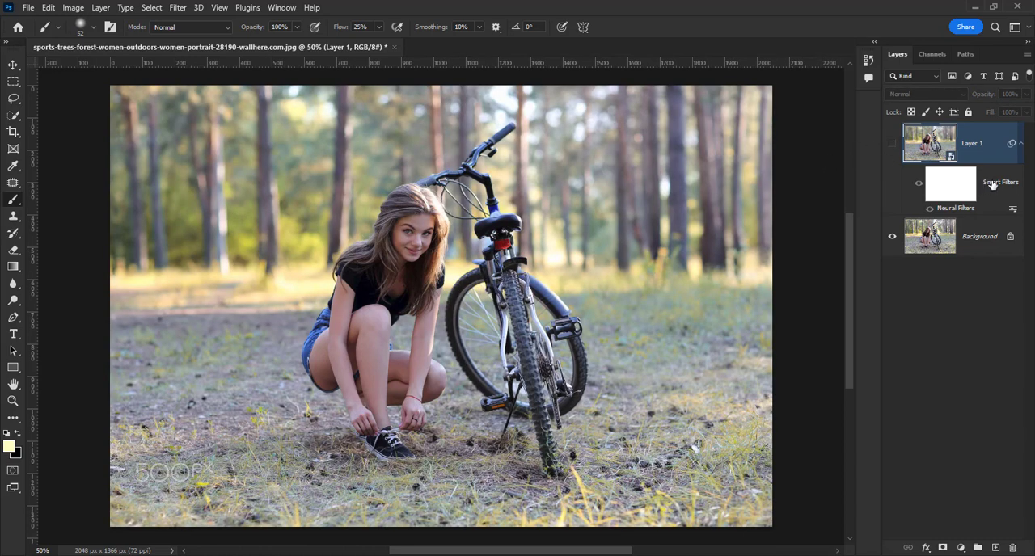
left_click(1021, 143)
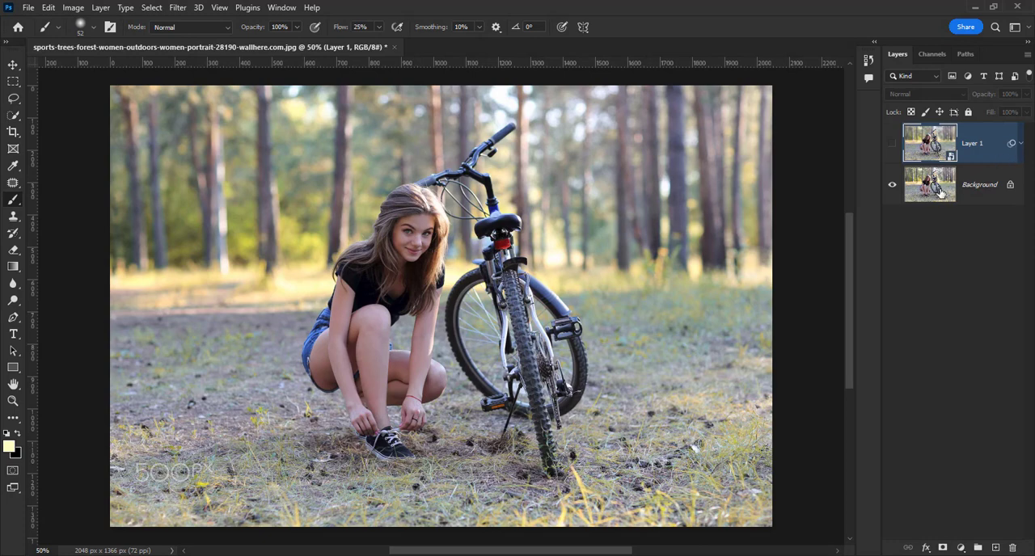
Duplicate the Background layer again and convert this new copy for smart filters
left_click(982, 185)
key("ctrl+j")
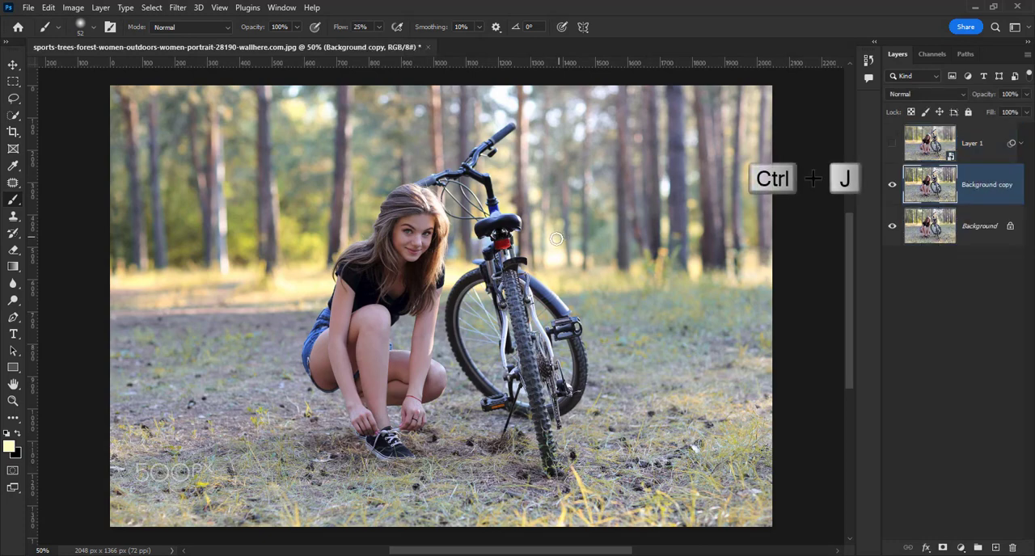
left_click(178, 8)
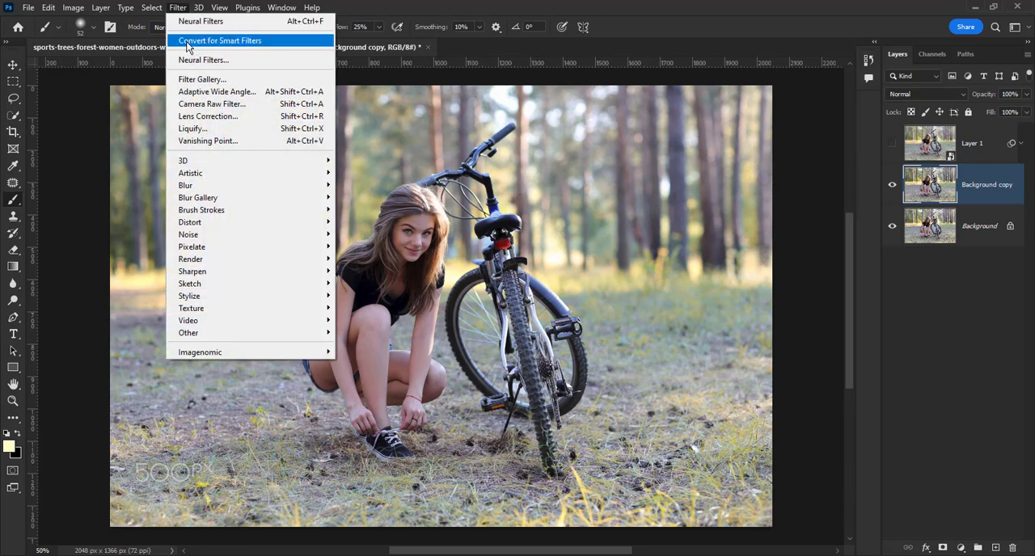
left_click(187, 40)
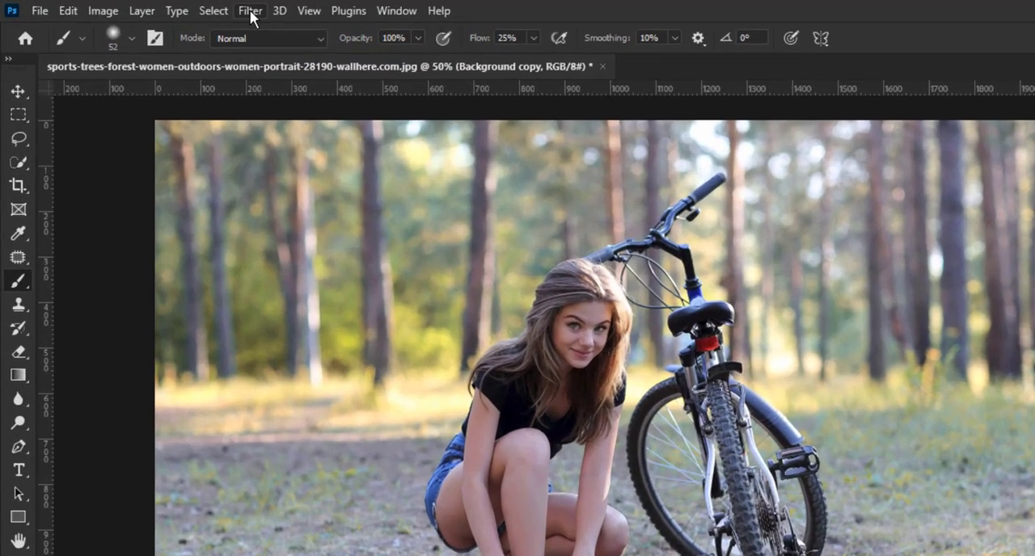
Start a Field Blur on the Background copy, move its pin onto the woman's face, and set that pin's blur to 0 px
left_click(178, 8)
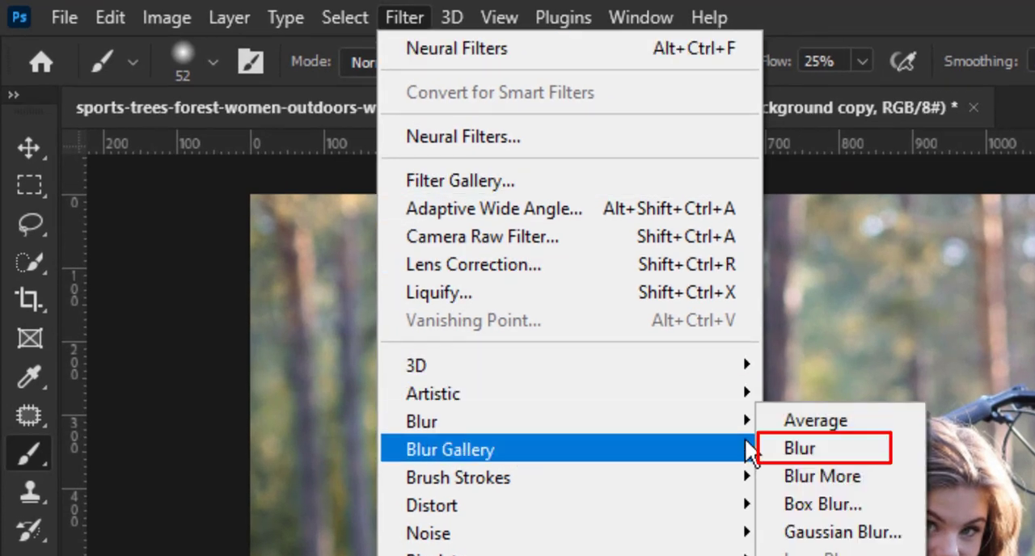
mouse_move(723, 455)
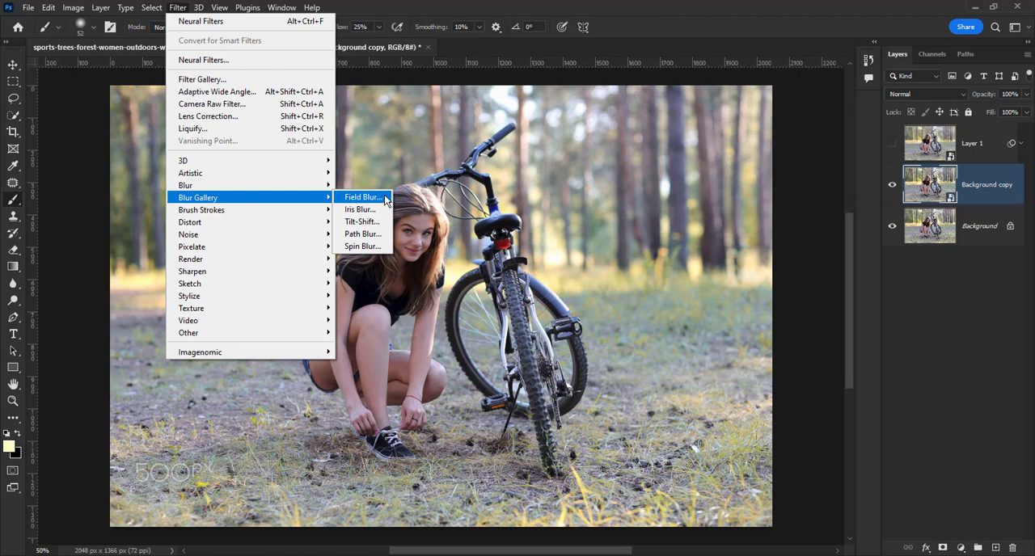
left_click(385, 198)
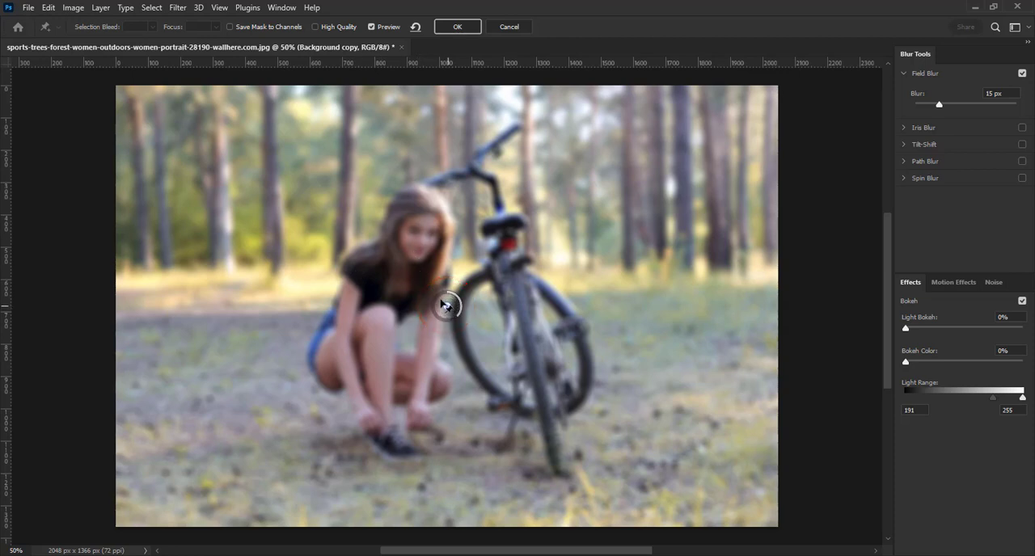
left_click_drag(443, 304, 418, 228)
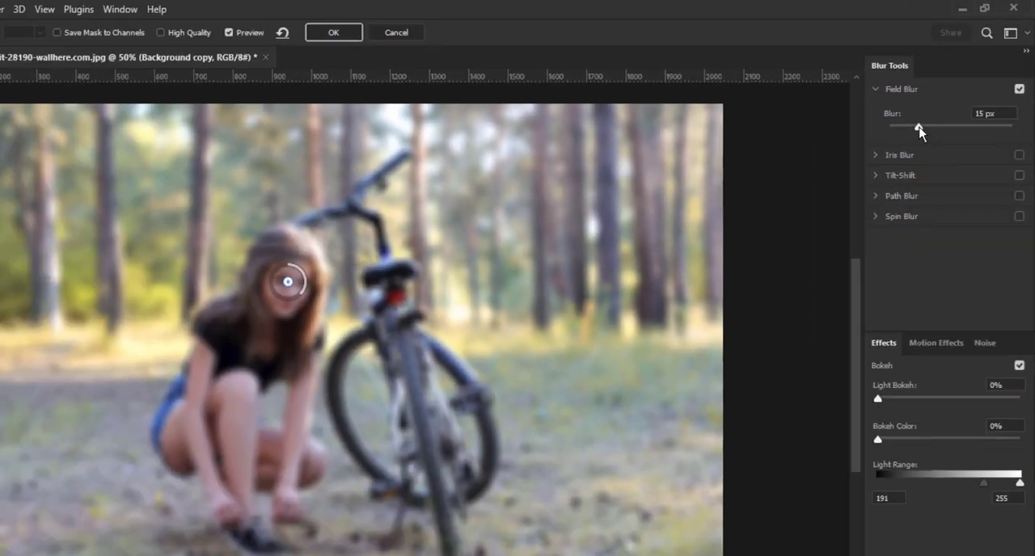
left_click_drag(919, 127, 904, 105)
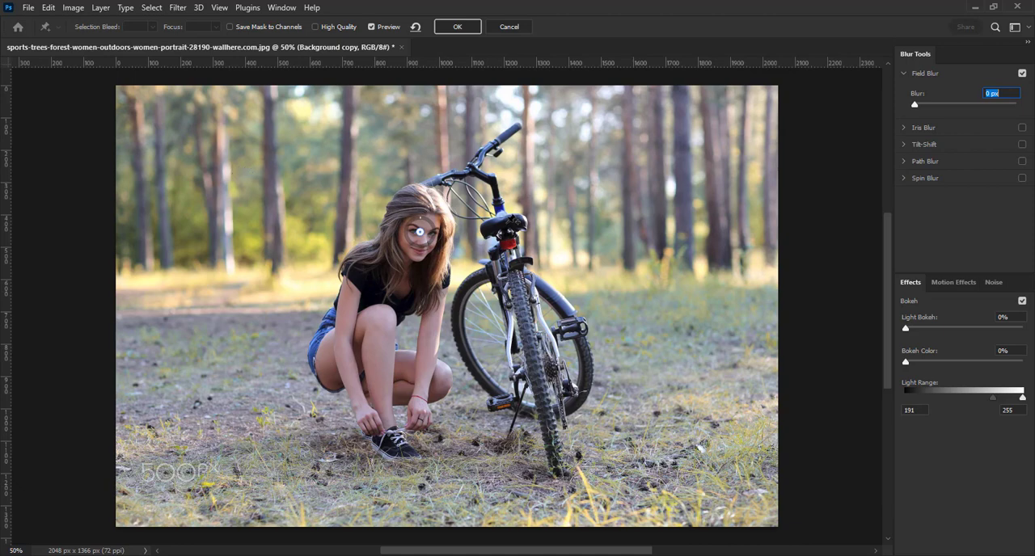
Add pins on the bicycle's saddle, its rear wheel and the woman's shoe, each with the blur set to 0 px
left_click(507, 220)
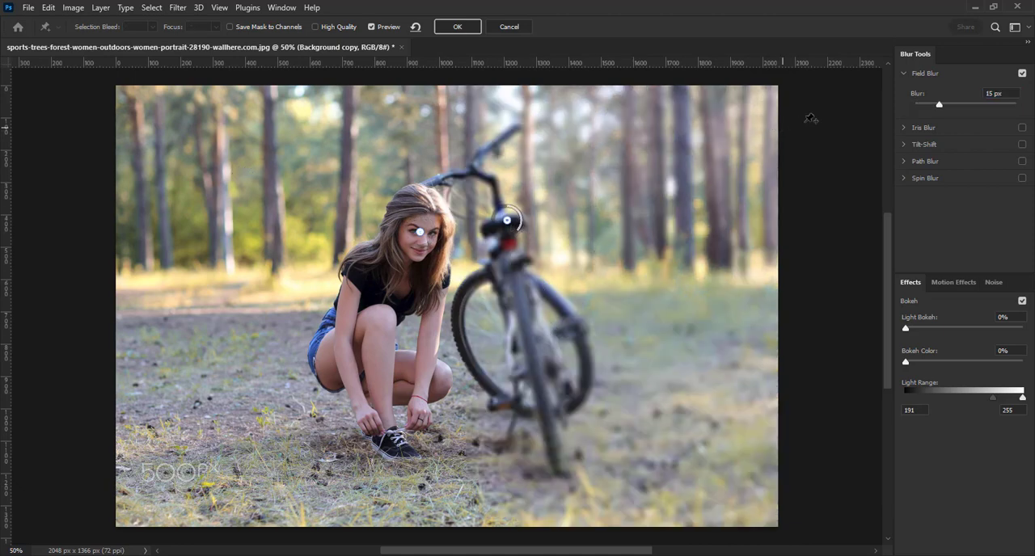
left_click_drag(938, 105, 905, 102)
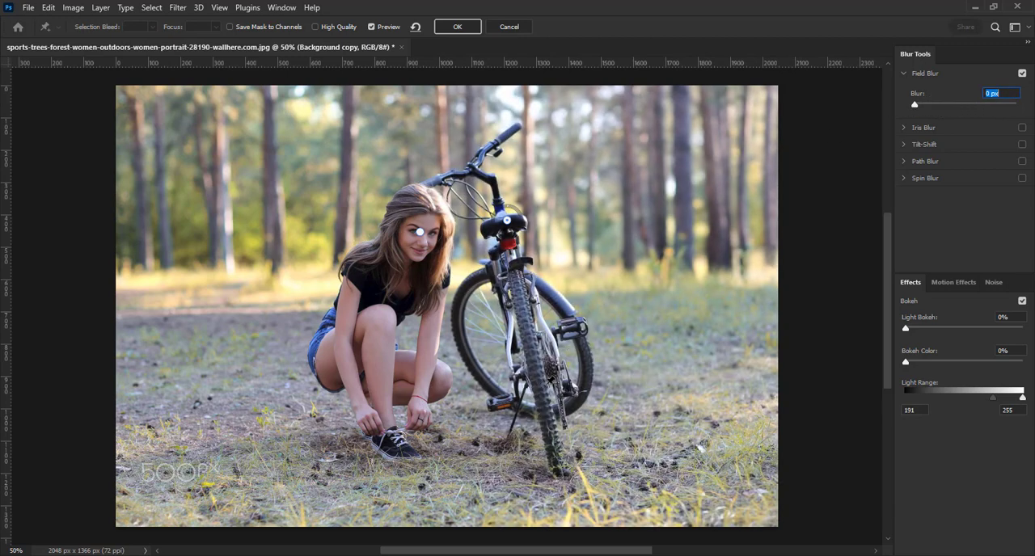
left_click(542, 392)
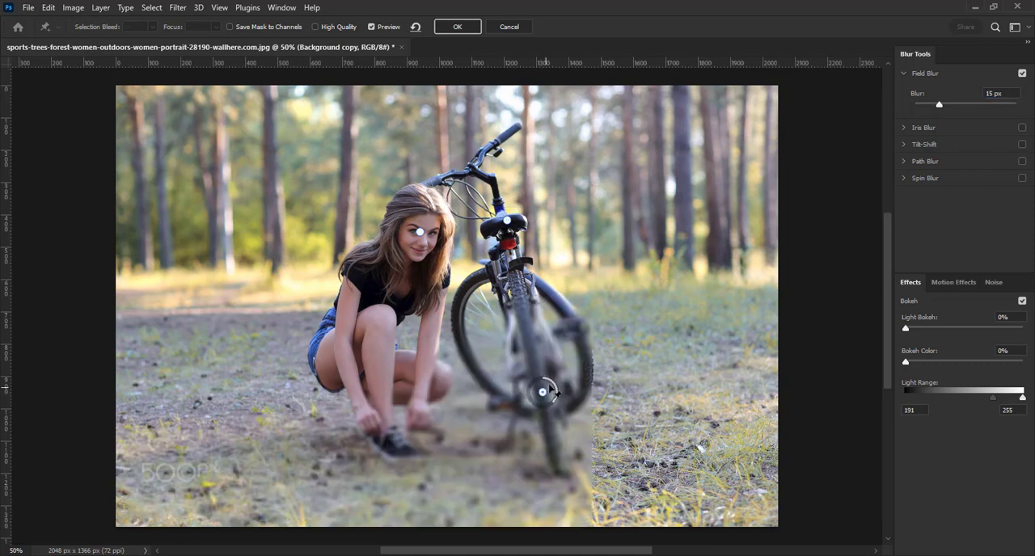
left_click_drag(939, 105, 907, 104)
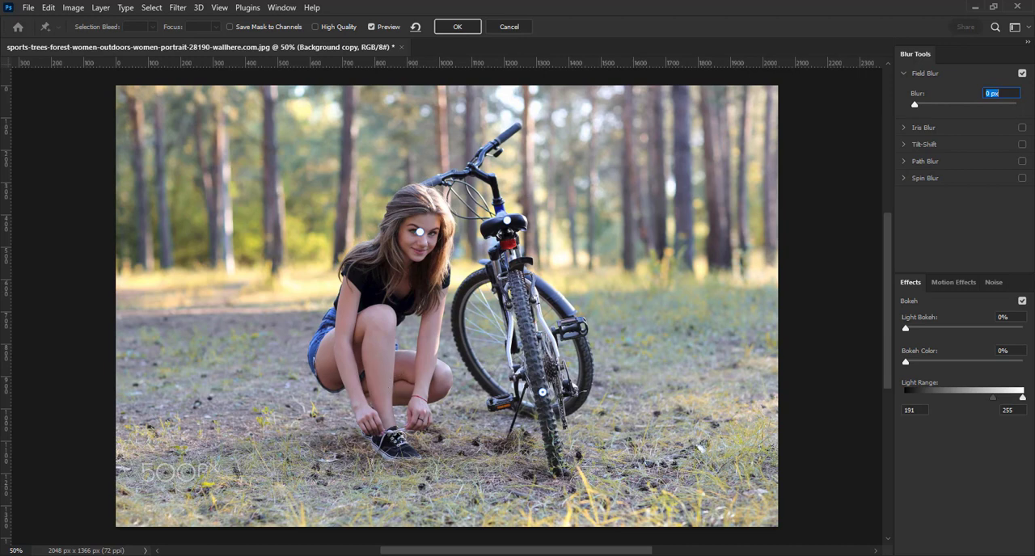
left_click(391, 441)
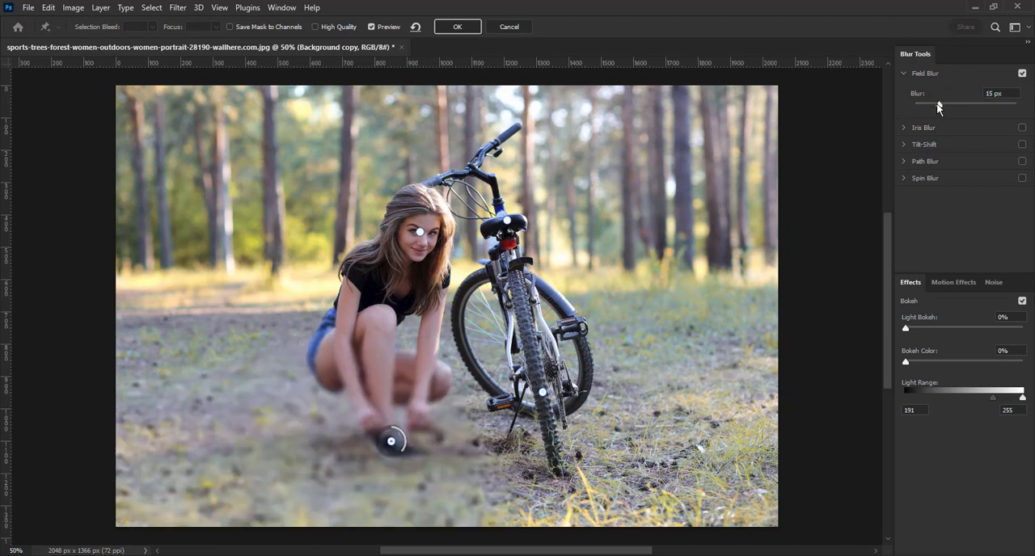
left_click_drag(939, 105, 903, 103)
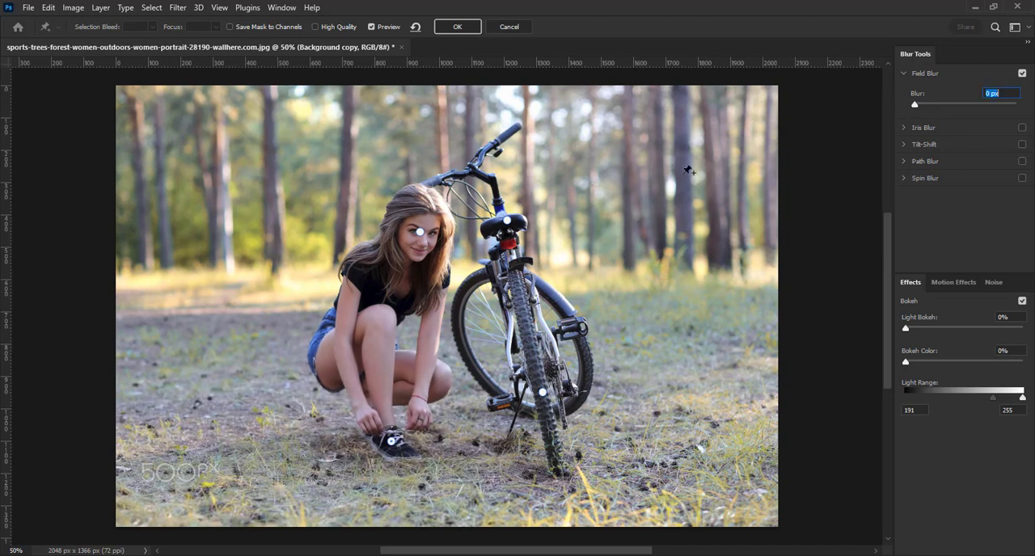
Add 15 px blur pins on the left trees, above the woman's head, on the right trees, and on the right and left ground
left_click(216, 160)
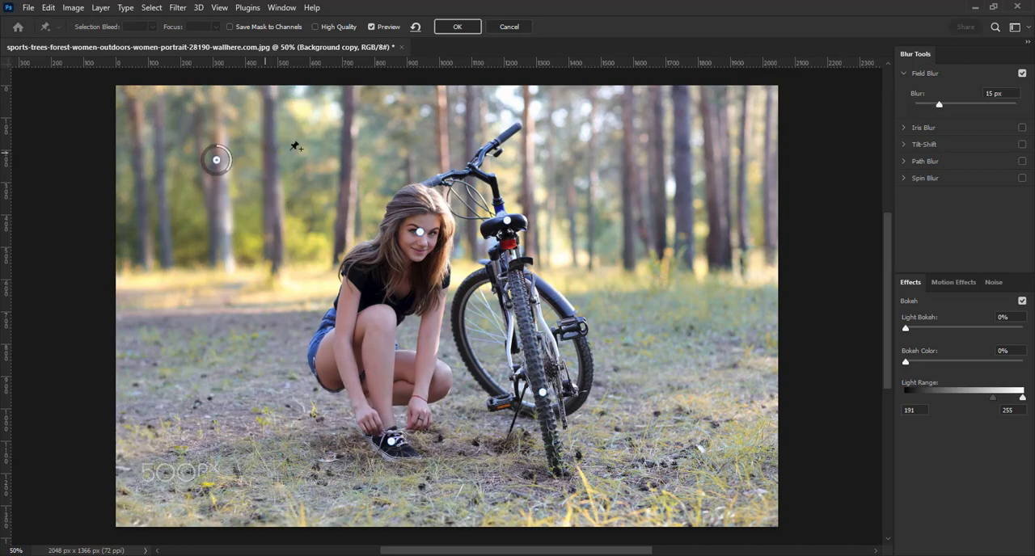
left_click(420, 122)
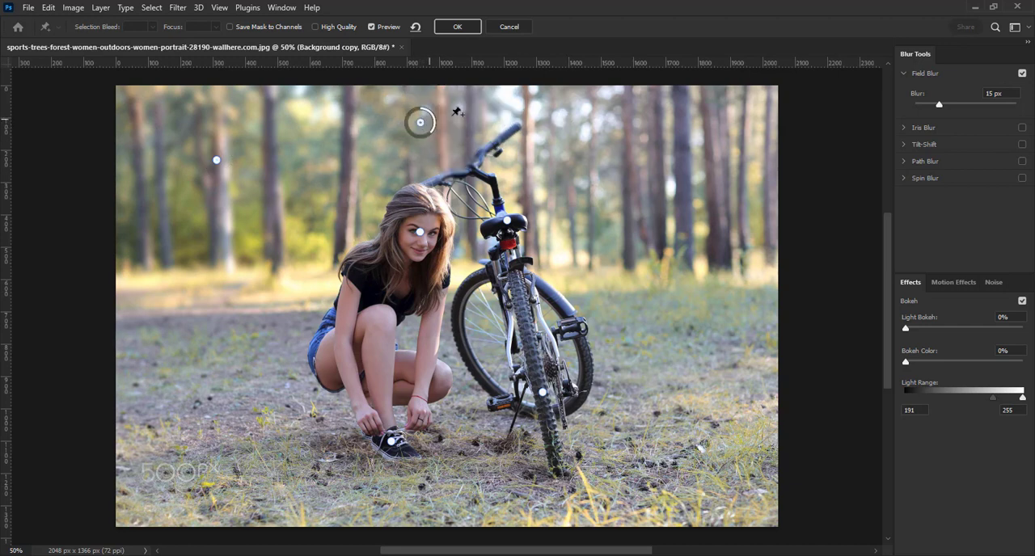
left_click(697, 148)
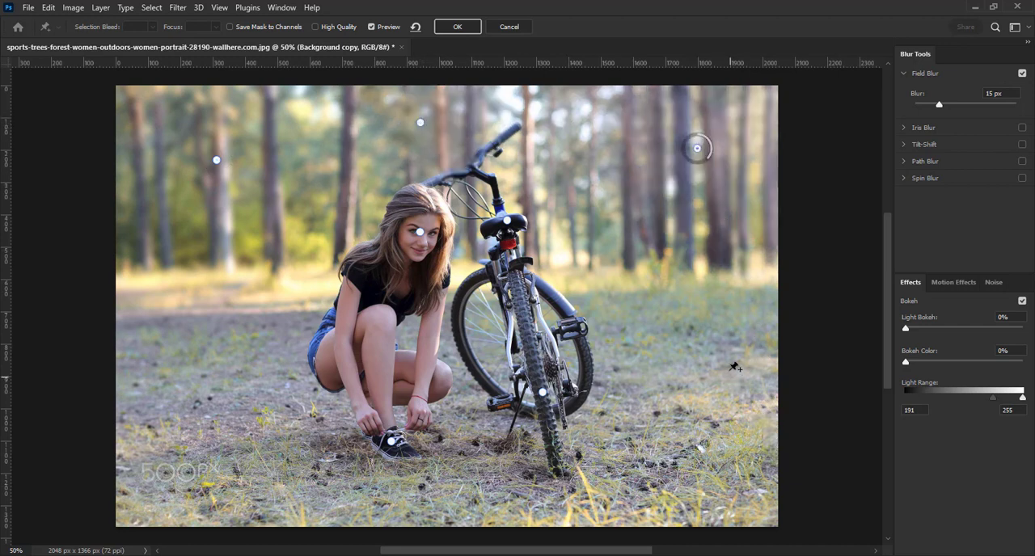
left_click(732, 349)
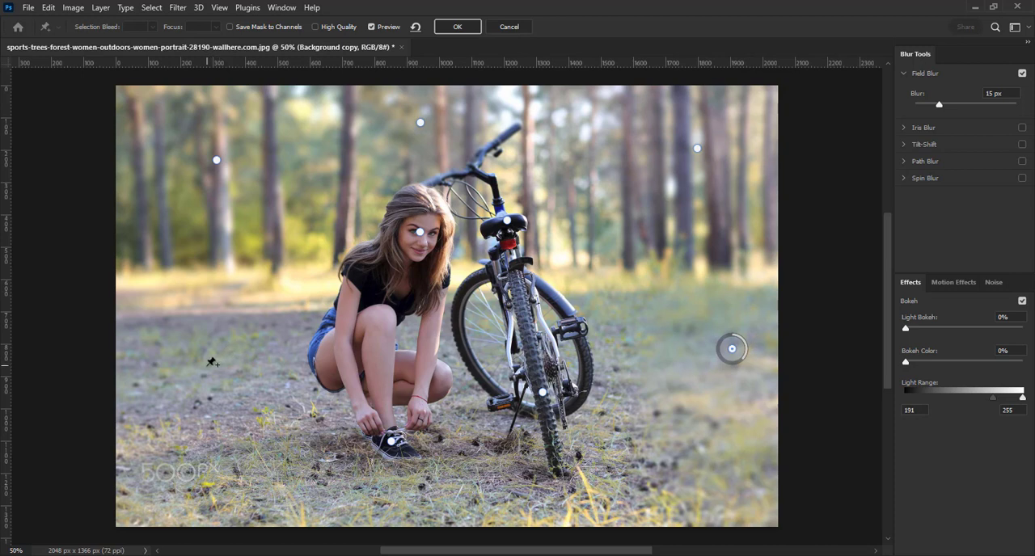
left_click(205, 366)
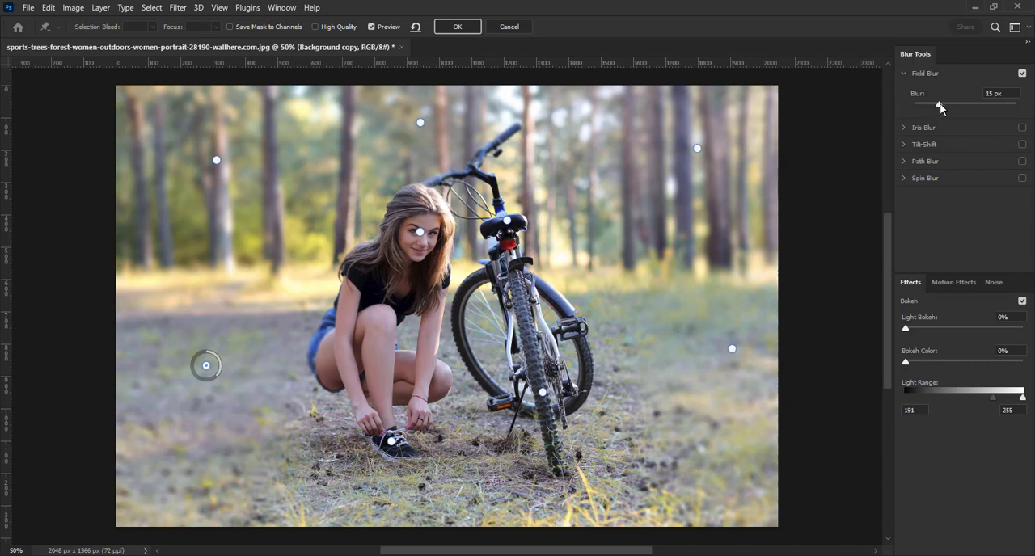
Raise the left ground pin's blur, and set the pins on the left trees and above the woman's head to 20 px
left_click_drag(942, 104, 945, 106)
left_click(939, 107)
left_click(217, 161)
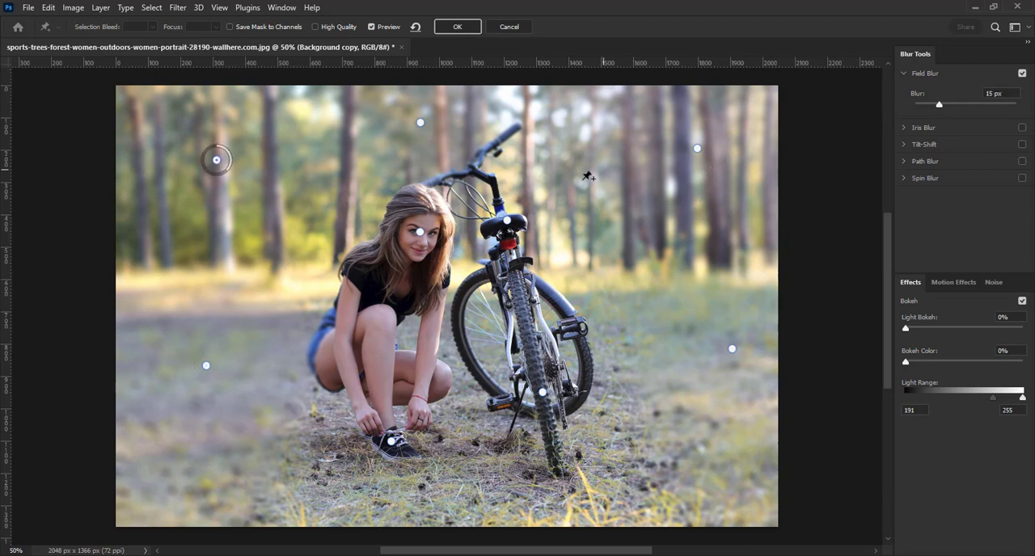
left_click(1009, 94)
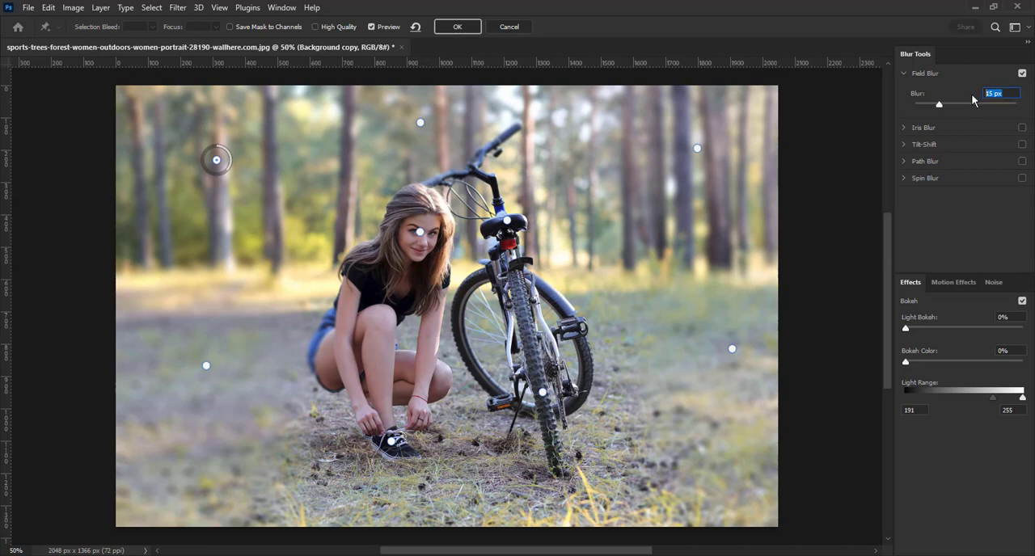
type("20")
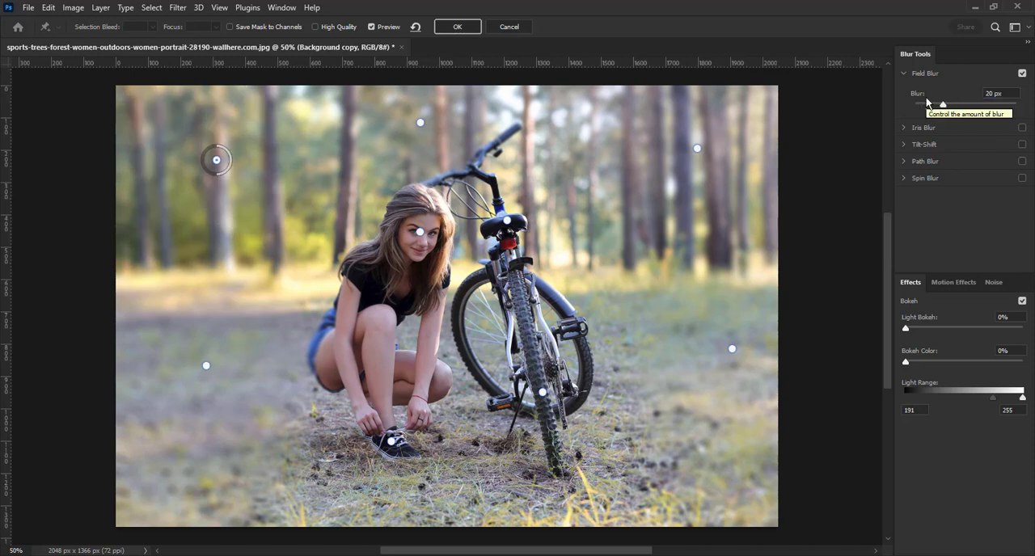
left_click(421, 123)
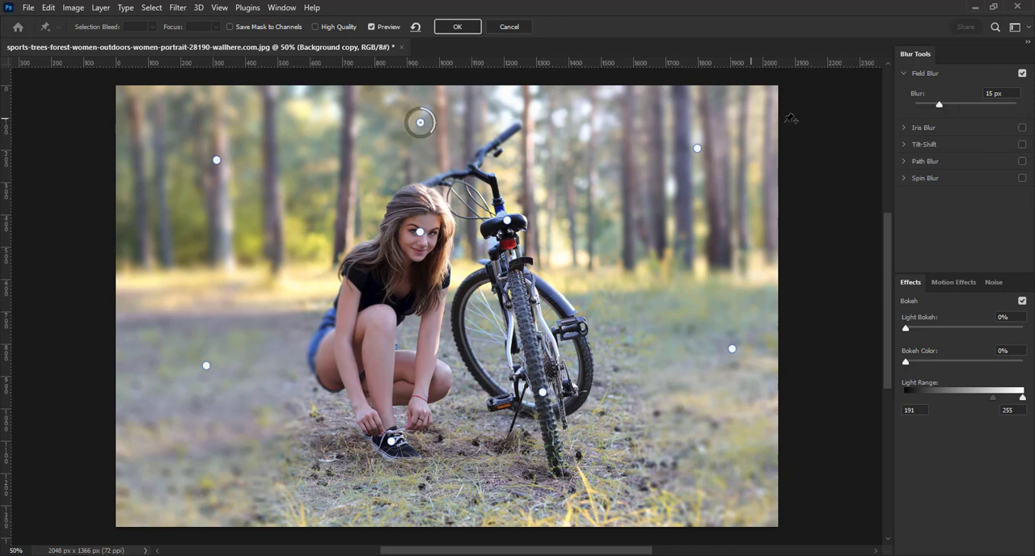
left_click_drag(937, 106, 944, 106)
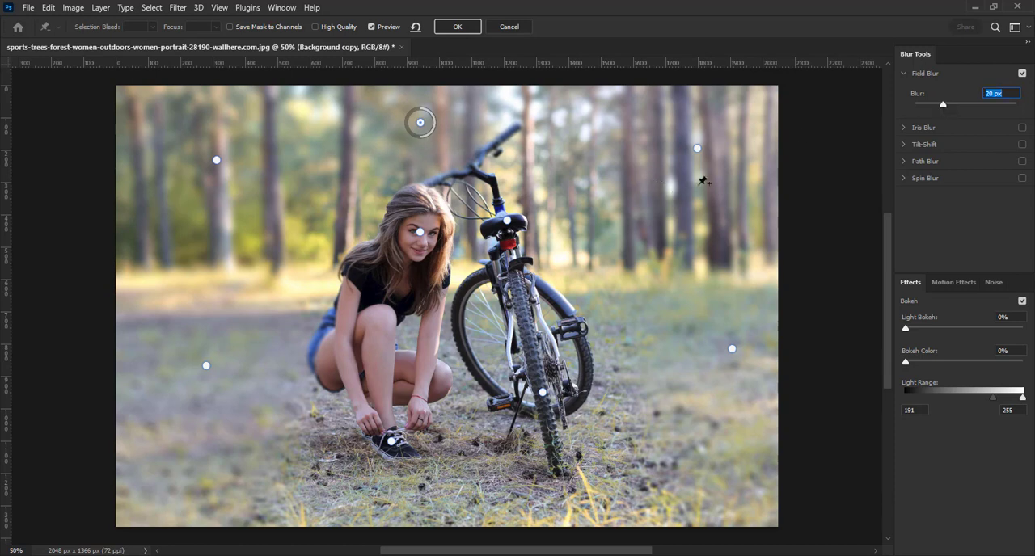
Set the right tree pin's blur to 19 px and increase the blur of the pin on the right ground
left_click(697, 149)
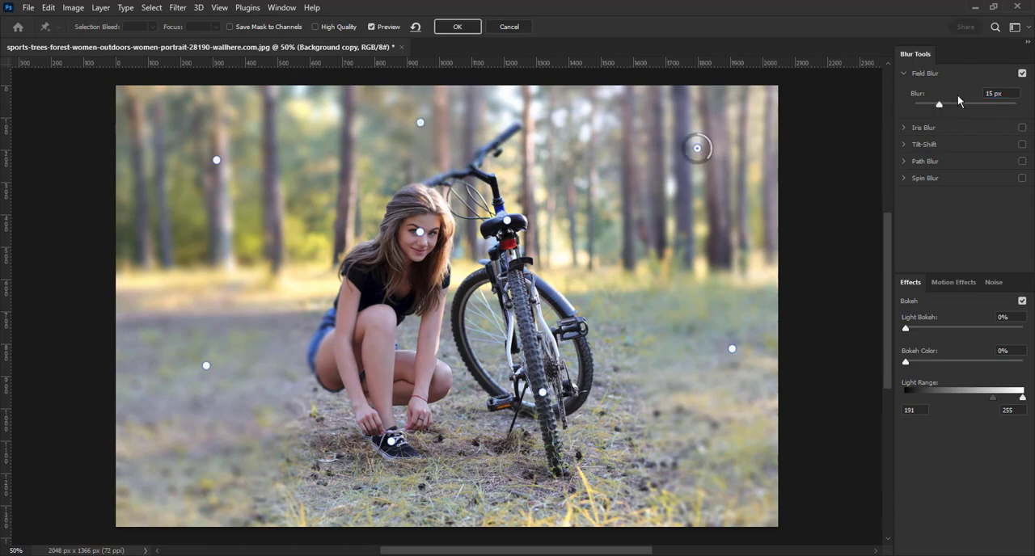
left_click_drag(943, 104, 944, 108)
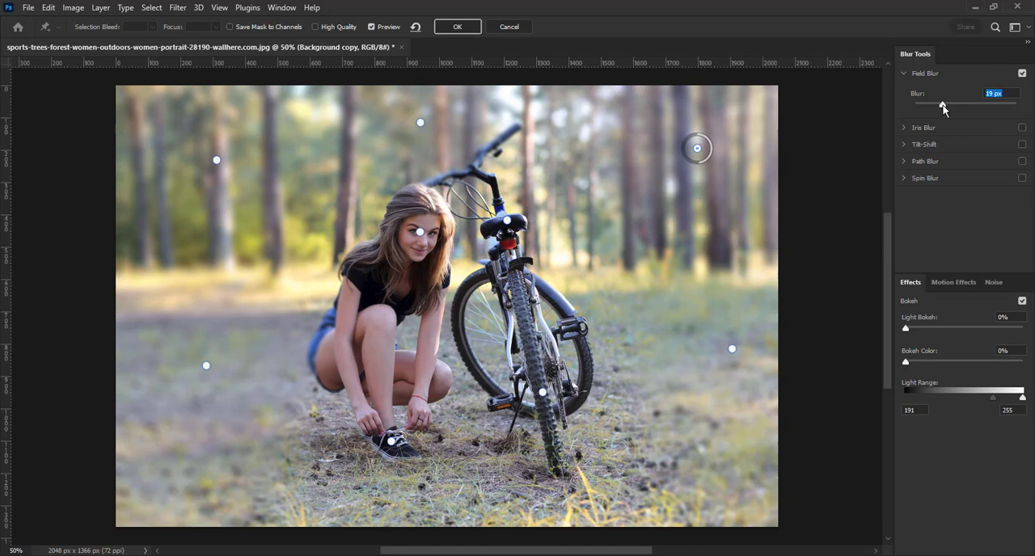
left_click(732, 349)
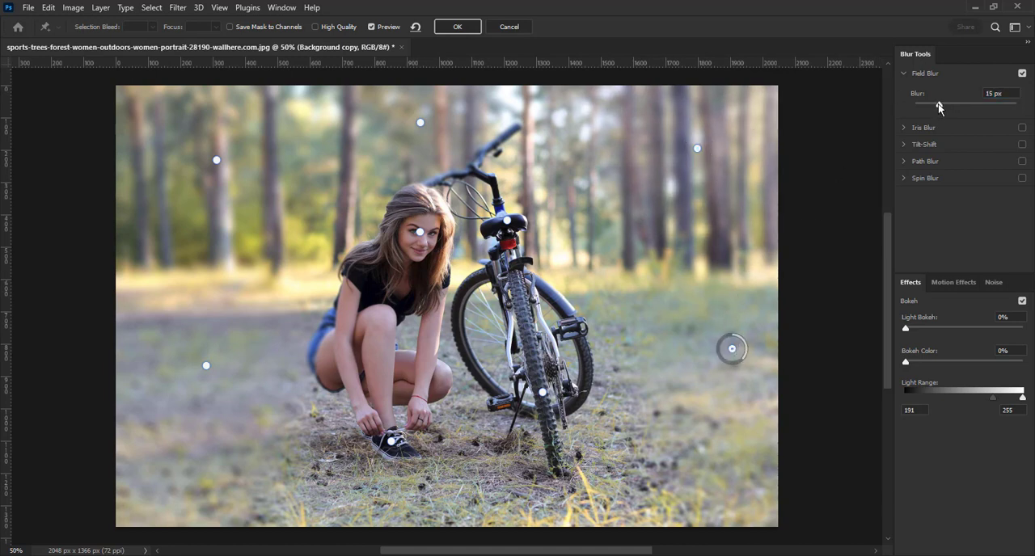
left_click_drag(943, 105, 941, 105)
left_click(943, 105)
Add pins on the bicycle's handlebar and the woman's hip, each with the blur set to 0 px
left_click(504, 135)
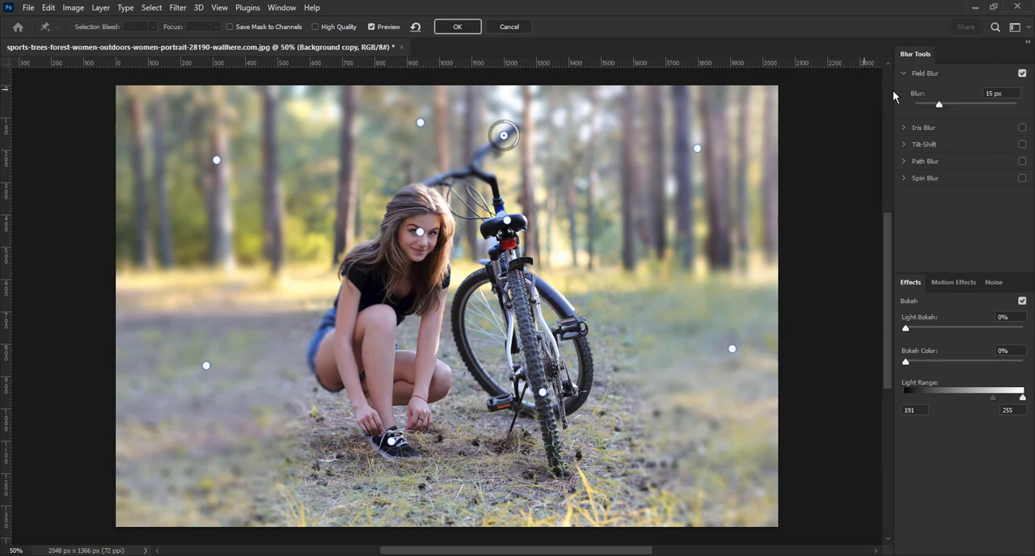
left_click_drag(939, 105, 906, 106)
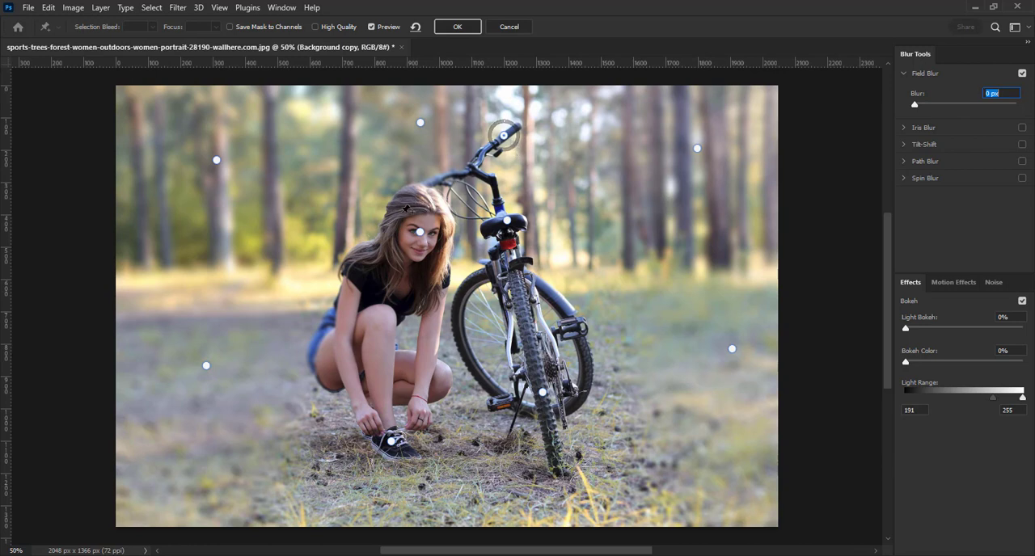
left_click(314, 355)
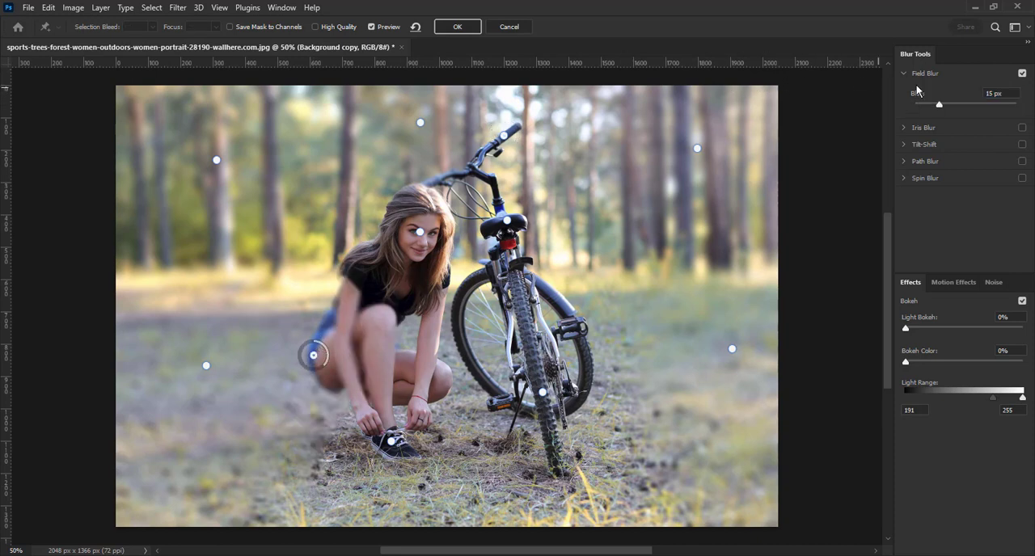
left_click_drag(938, 104, 904, 105)
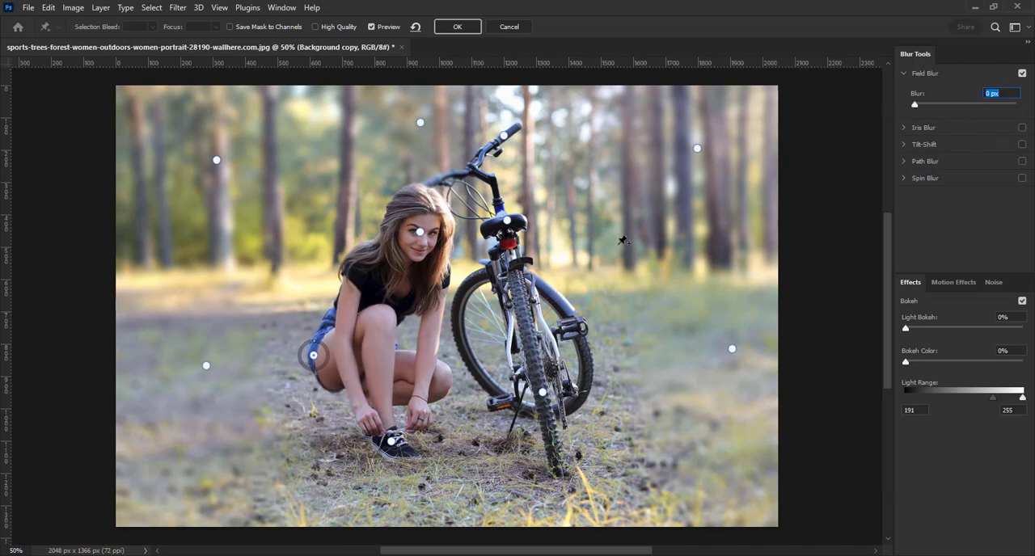
Apply the Field Blur, and hide and show the Background copy layer to compare the photo before and after
left_click(459, 27)
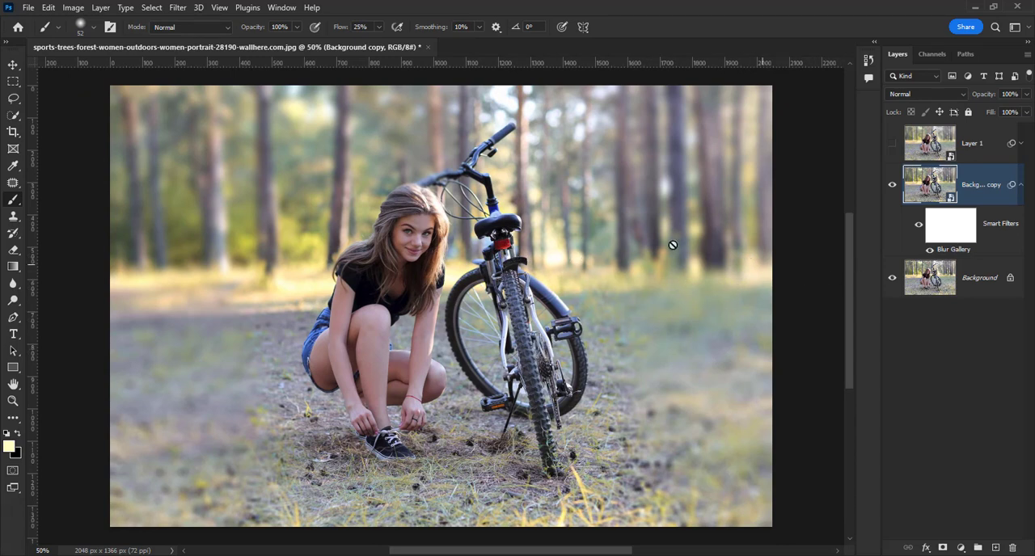
left_click(893, 185)
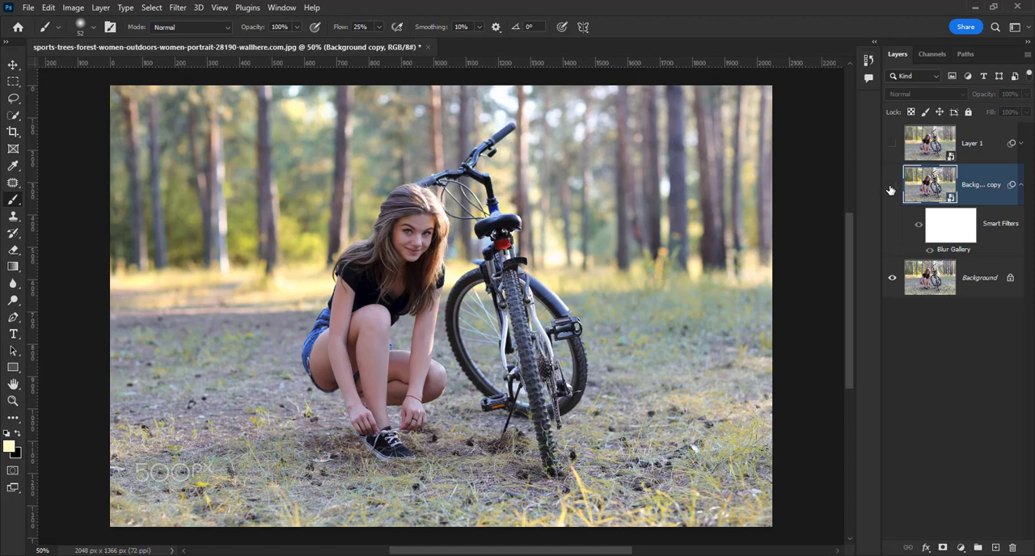
left_click(892, 186)
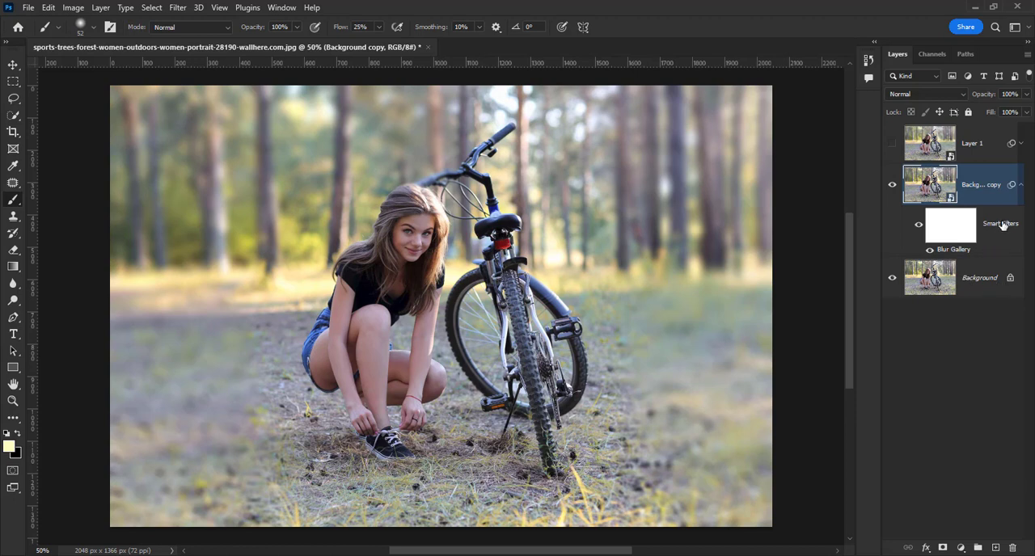
Reopen the Blur Gallery smart filter and add five 15 px background pins around the subjects, moving the last one away from the rear wheel
double_click(956, 250)
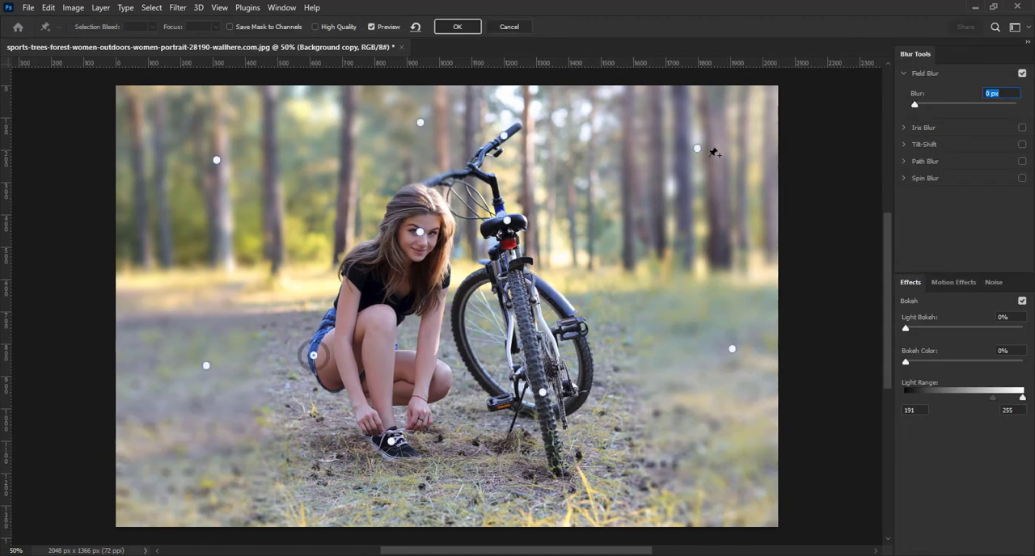
left_click(598, 163)
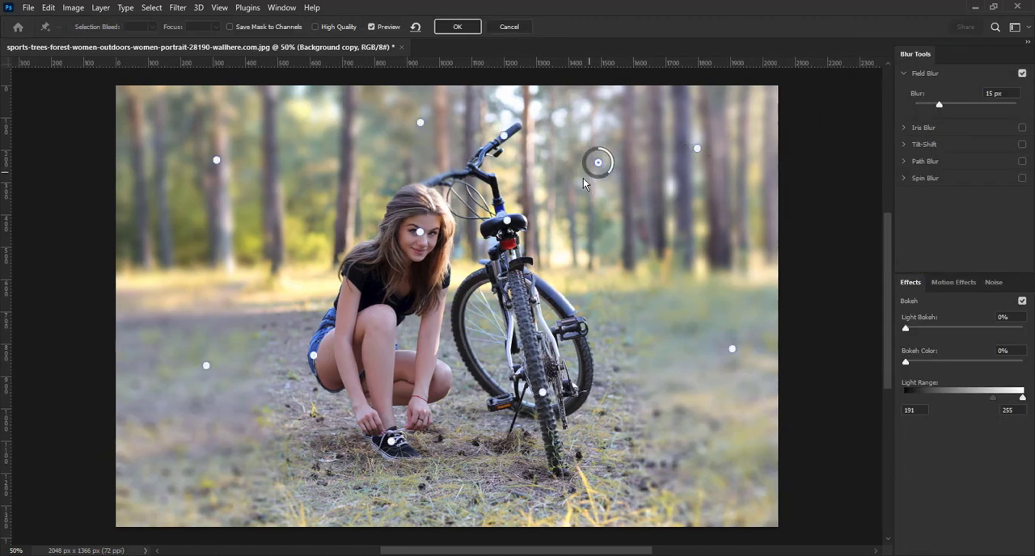
left_click(281, 325)
left_click(291, 237)
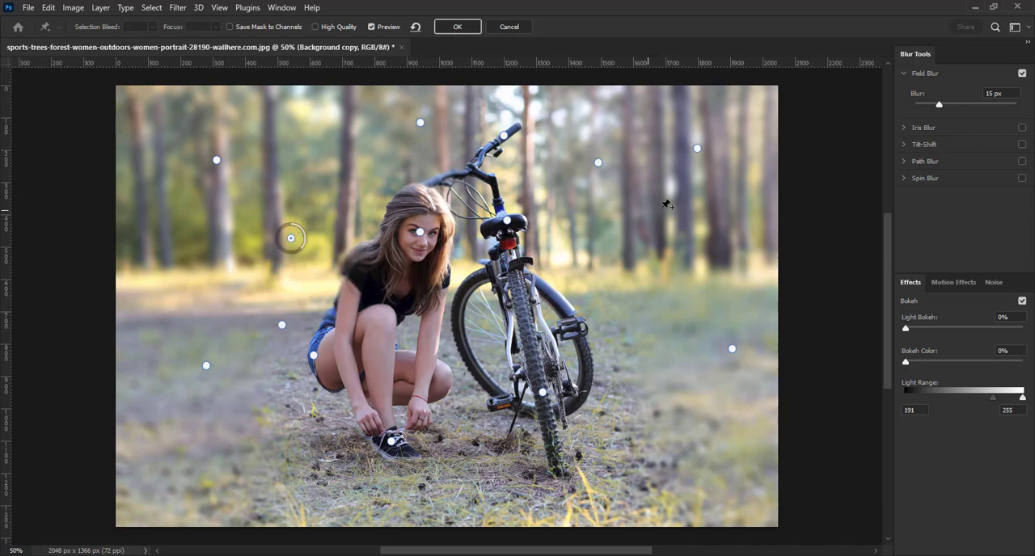
left_click(620, 233)
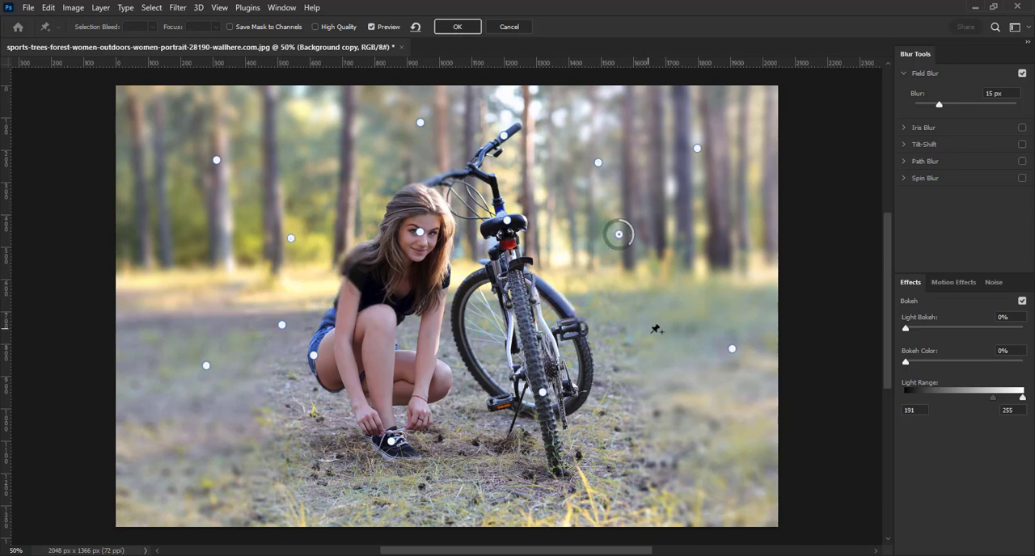
left_click(623, 360)
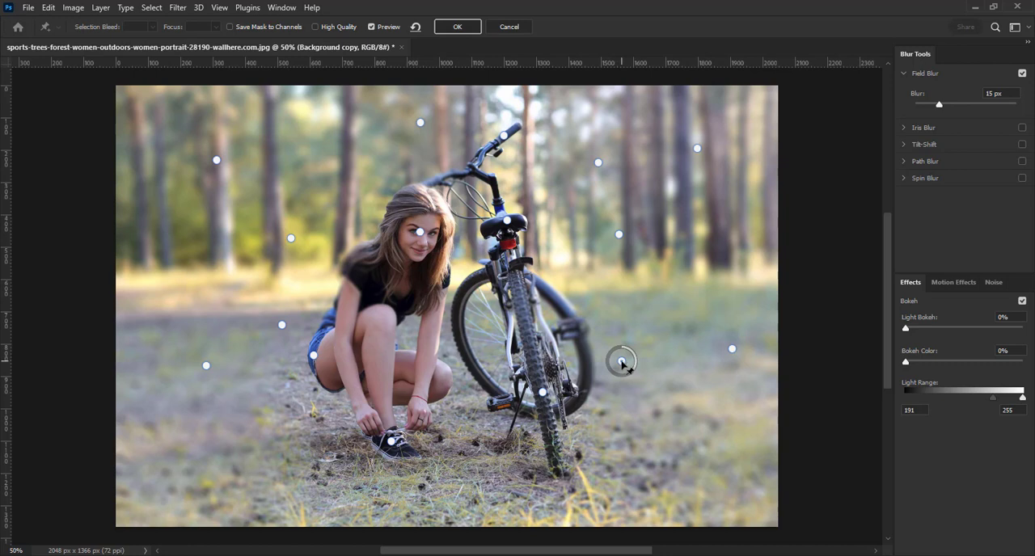
left_click_drag(620, 362, 650, 361)
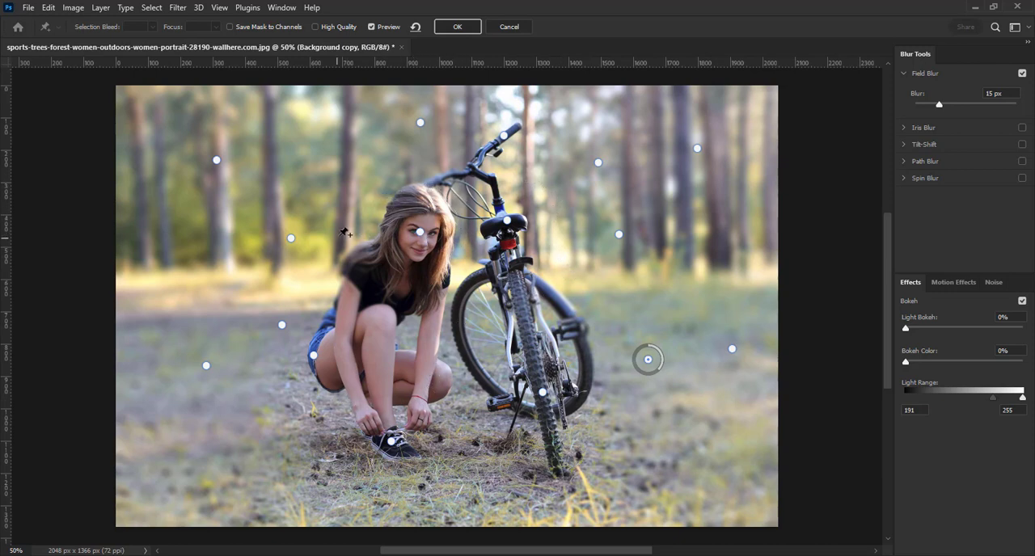
Add six more 15 px Field Blur pins, two on the lower ground corners and four among the background trees, and apply the blur
left_click(207, 465)
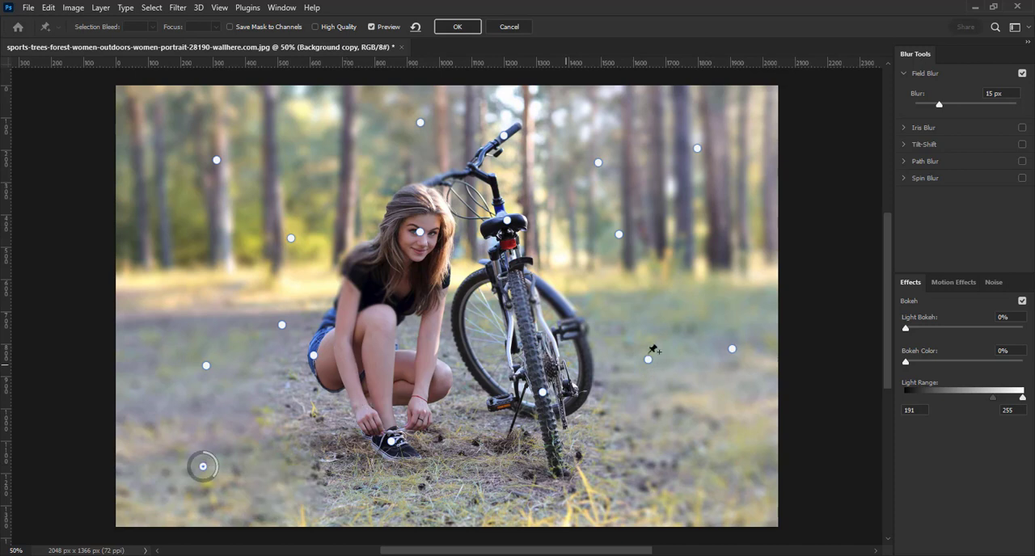
left_click(716, 443)
left_click(682, 192)
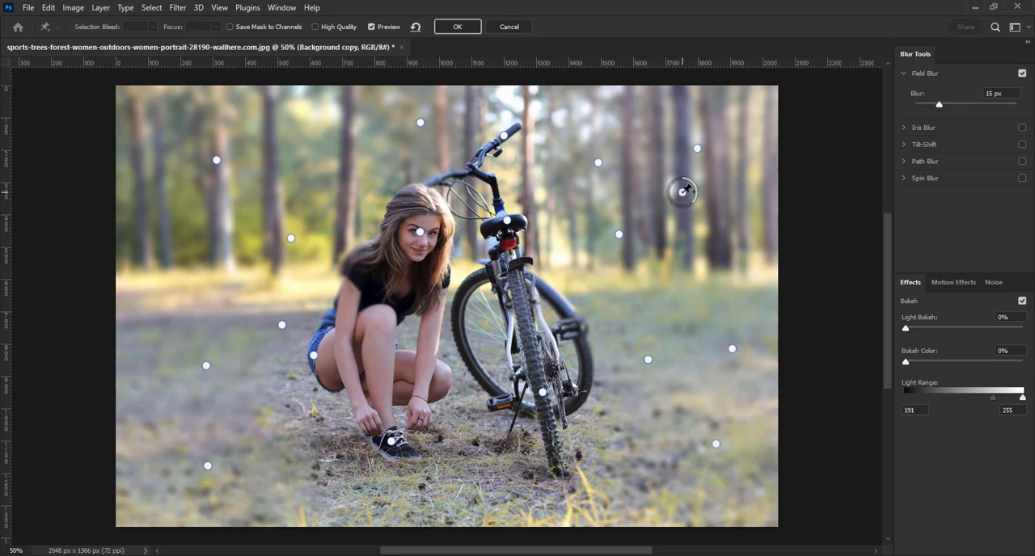
left_click(619, 106)
left_click(324, 114)
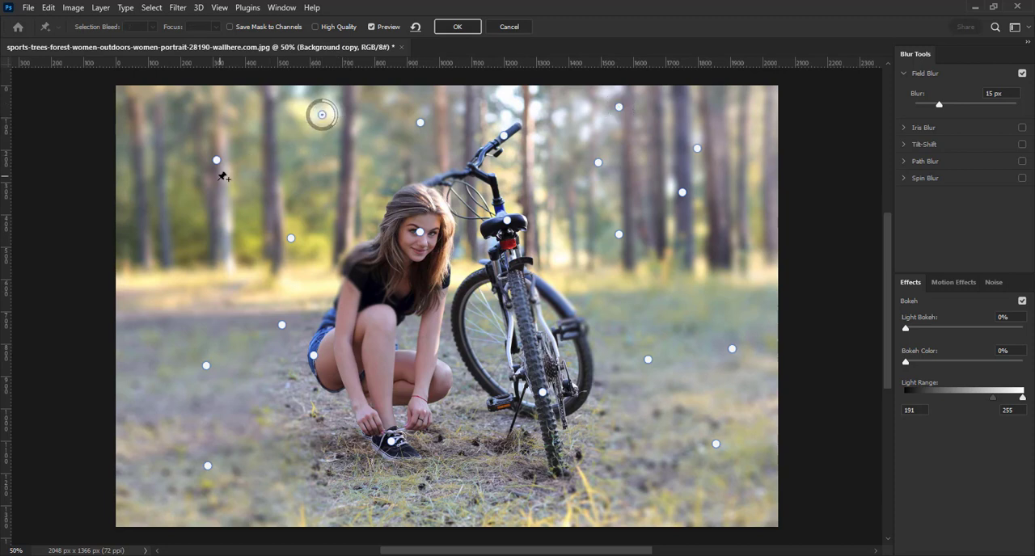
left_click(173, 213)
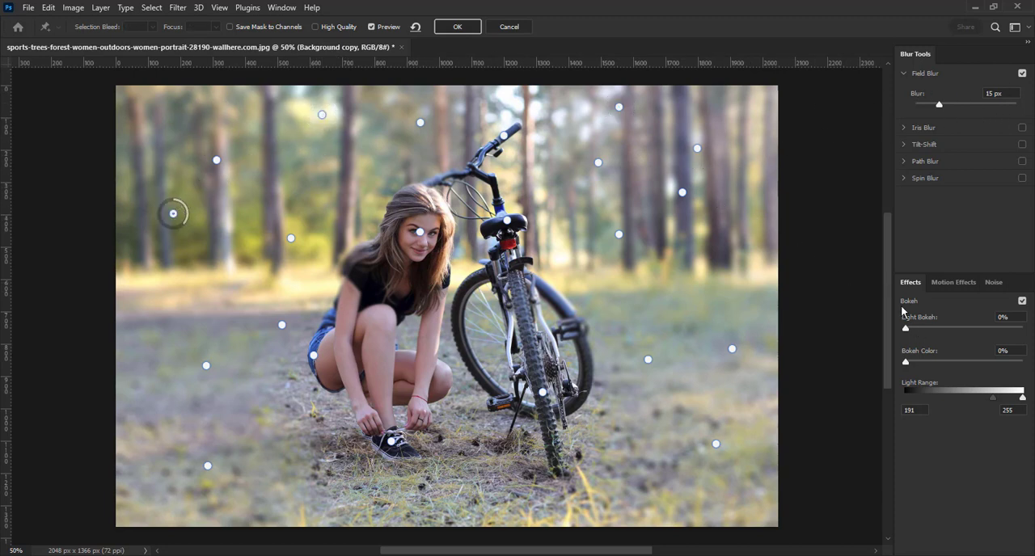
left_click(467, 32)
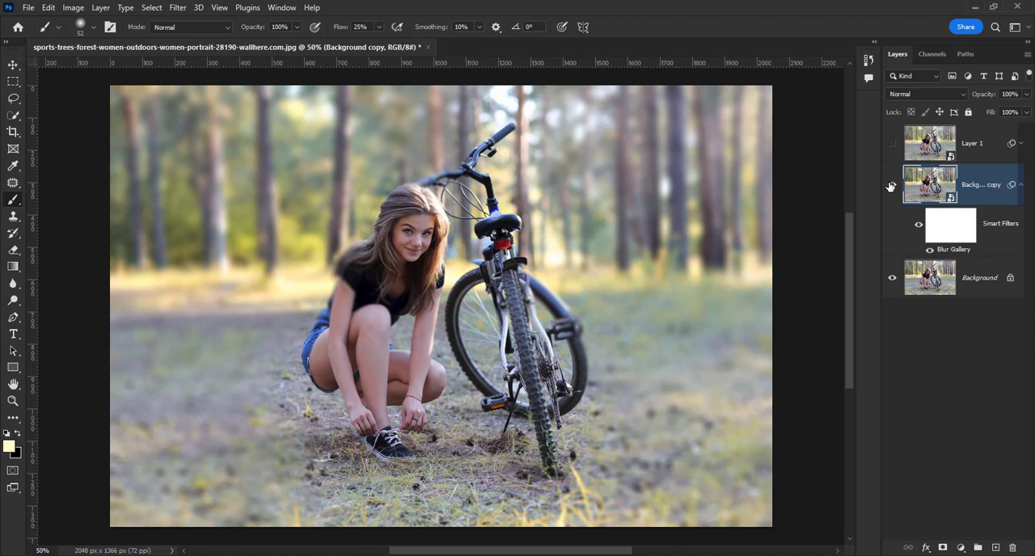
Toggle the Background copy layer's visibility to compare the Field Blur with the original photo, leaving the layer hidden
left_click(892, 186)
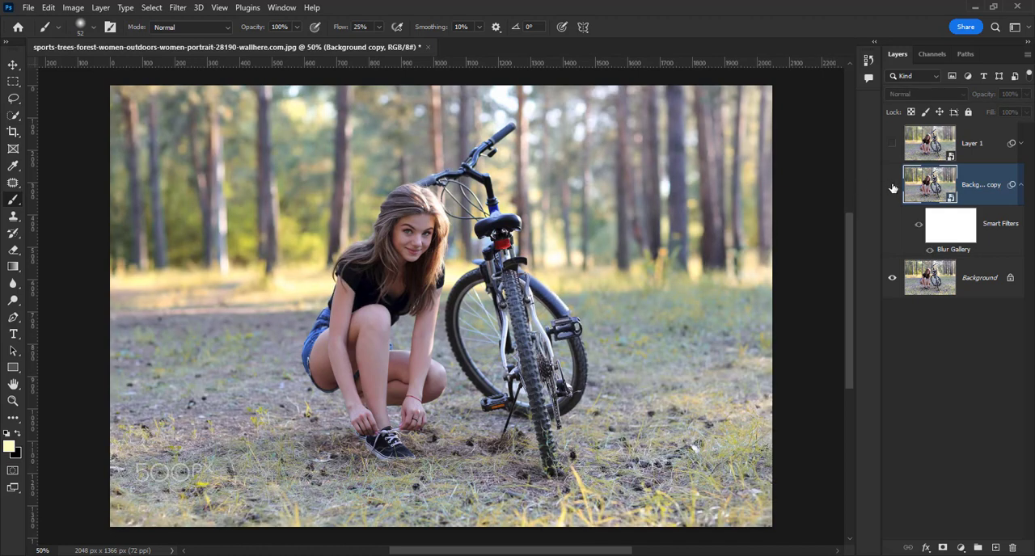
left_click(893, 187)
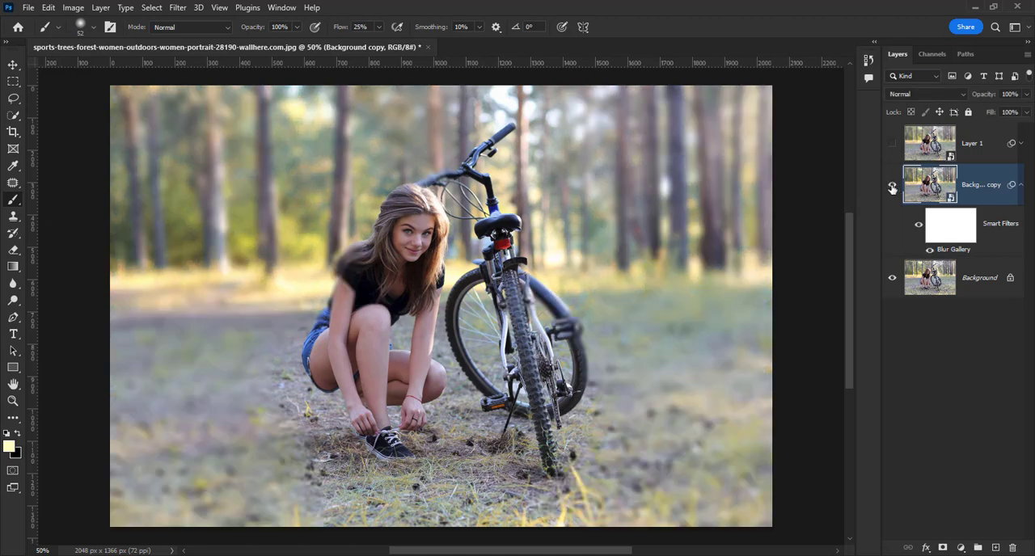
left_click(893, 187)
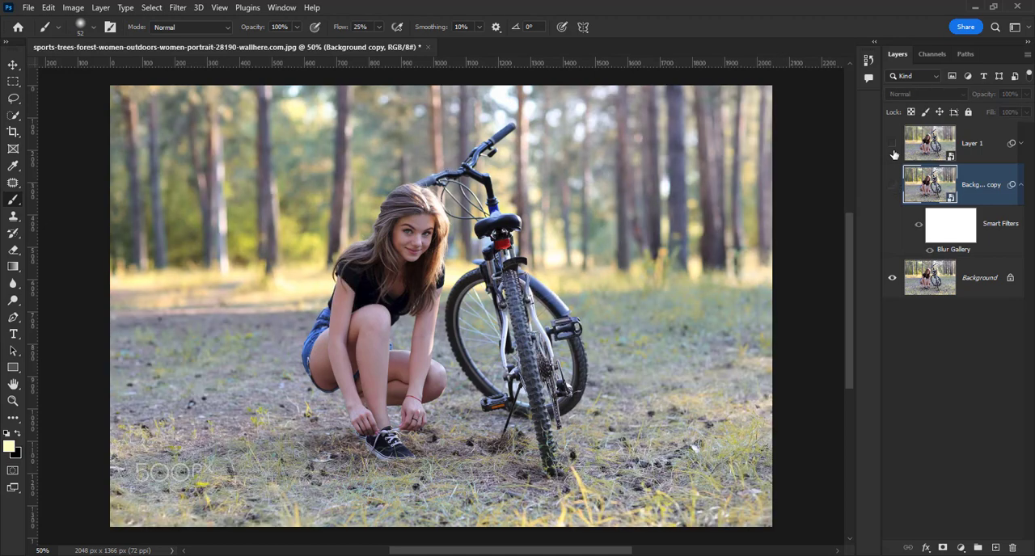
Show and select Layer 1 to view its Depth Blur version, hide it again, and show the Background copy layer for comparison
left_click(892, 143)
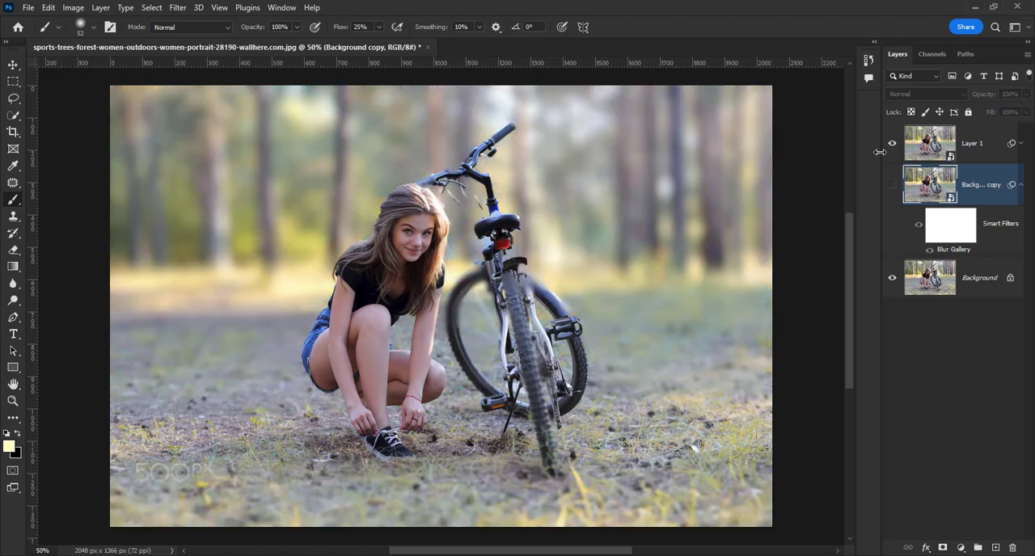
left_click(969, 144)
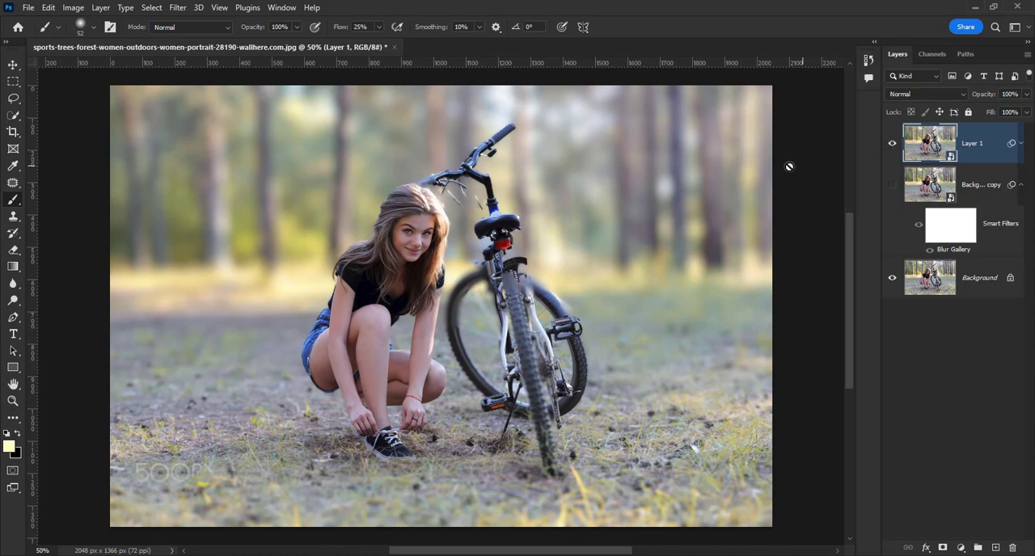
left_click(893, 144)
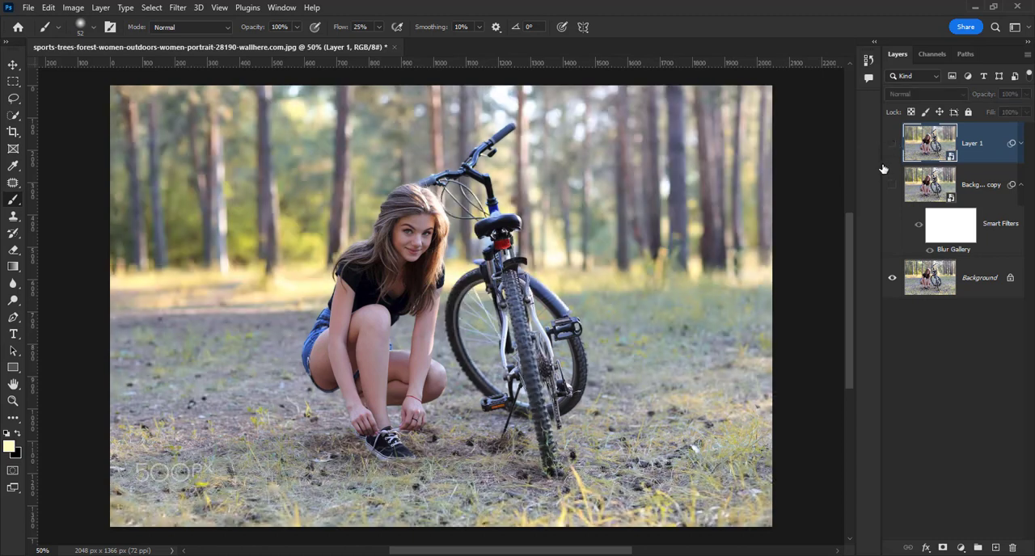
left_click(892, 184)
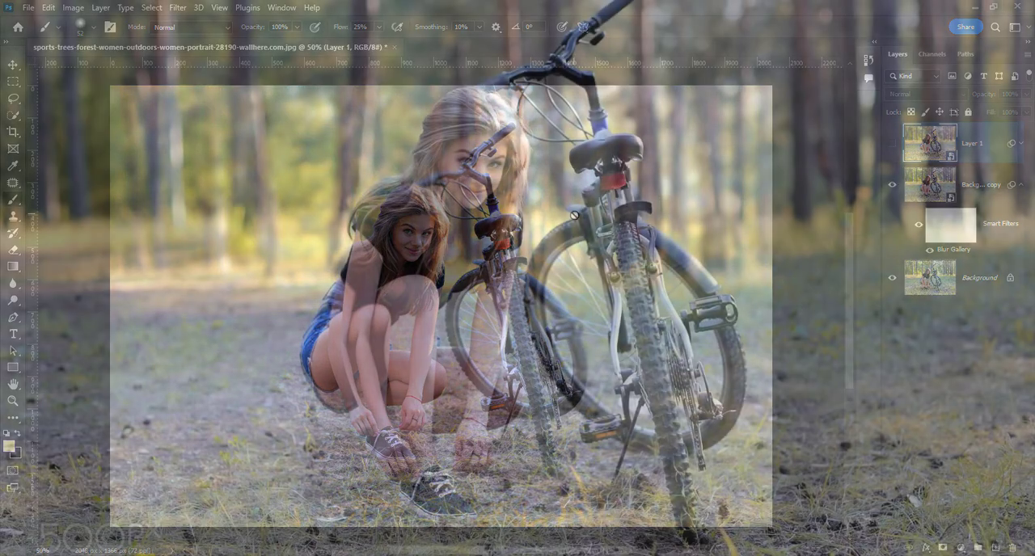